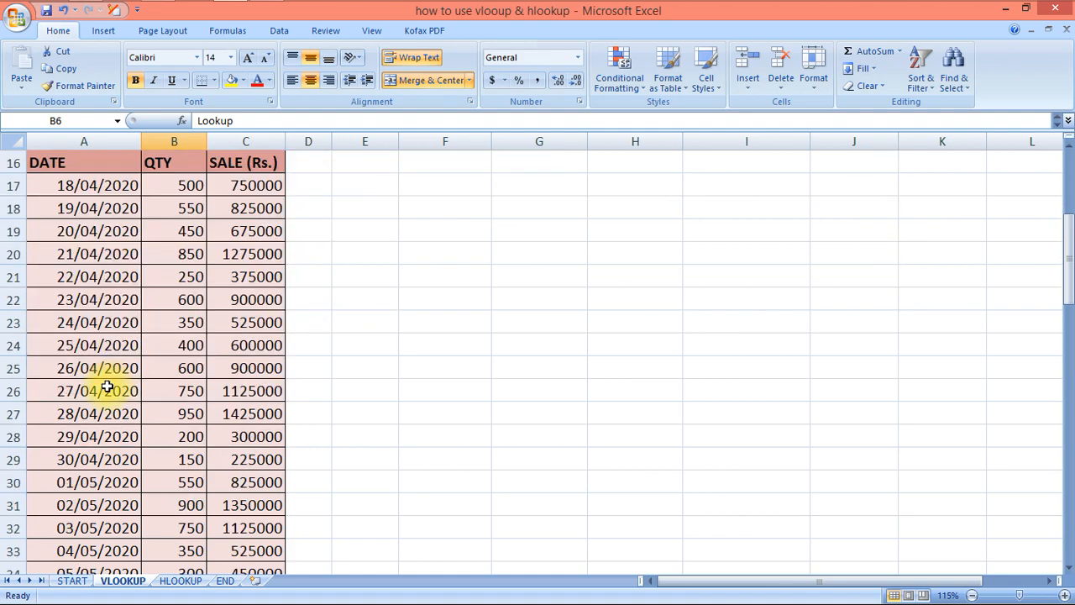
Step: Examine the VLOOKUP notes on lookup direction and match modes, and the exact-value sales table beneath them
{"action": "scroll", "coordinate": [106, 379], "scroll_direction": "up", "scroll_amount": 6}
{"action": "scroll", "coordinate": [109, 379], "scroll_direction": "up", "scroll_amount": 2}
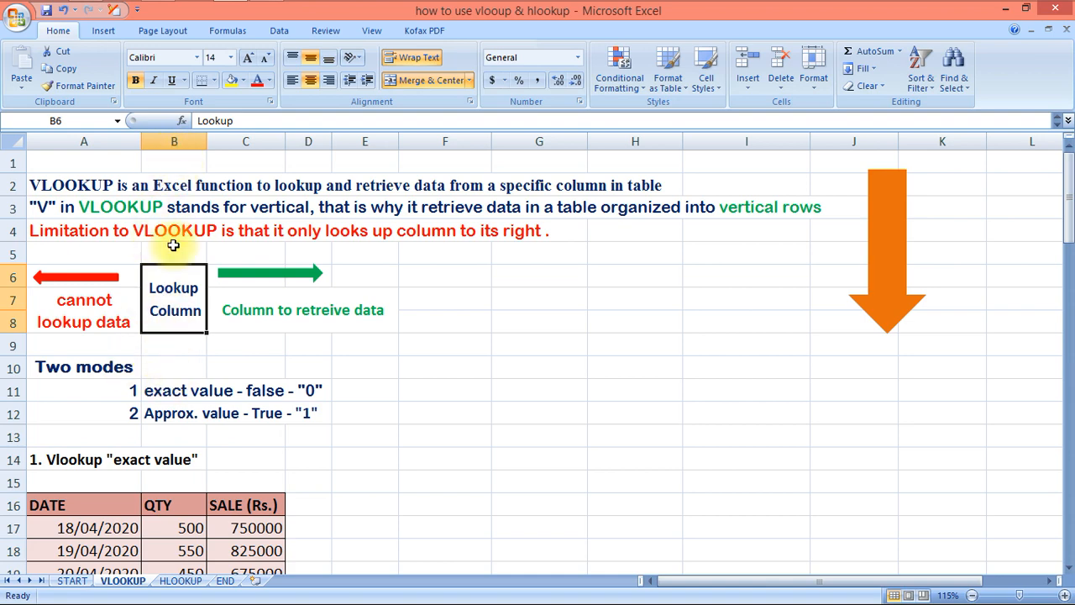
{"action": "left_click", "coordinate": [229, 318]}
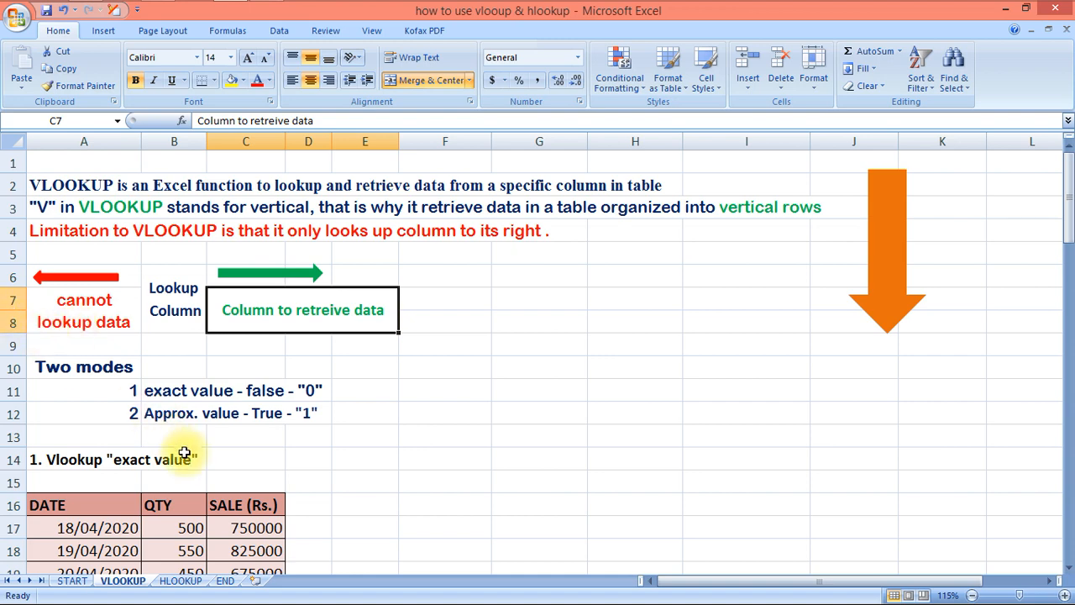
{"action": "scroll", "coordinate": [173, 441], "scroll_direction": "down", "scroll_amount": 1}
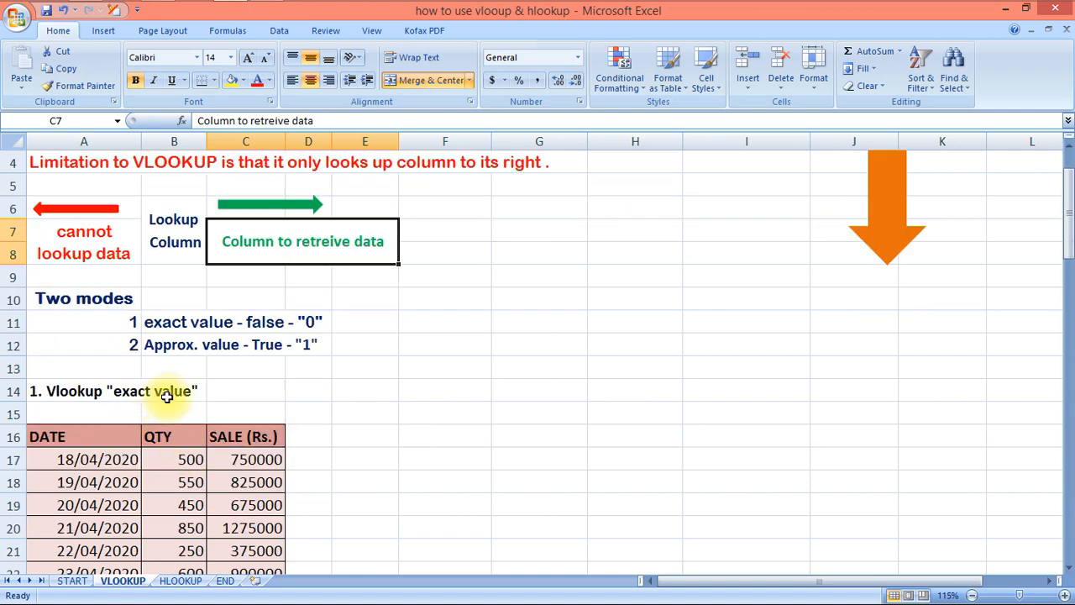
{"action": "left_click", "coordinate": [91, 398]}
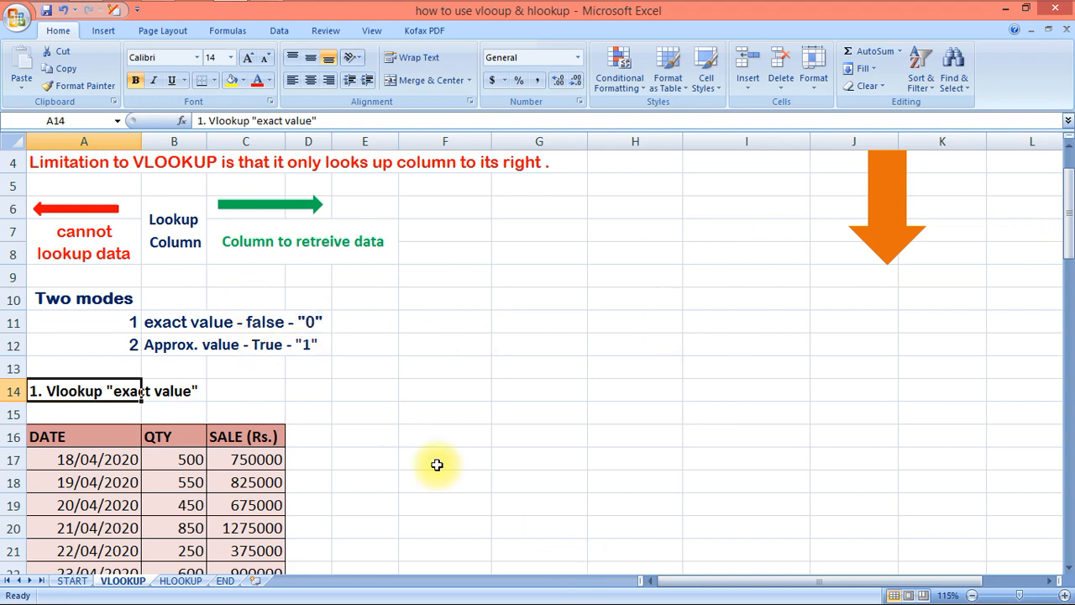
{"action": "left_click", "coordinate": [428, 440]}
{"action": "scroll", "coordinate": [310, 289], "scroll_direction": "down", "scroll_amount": 2}
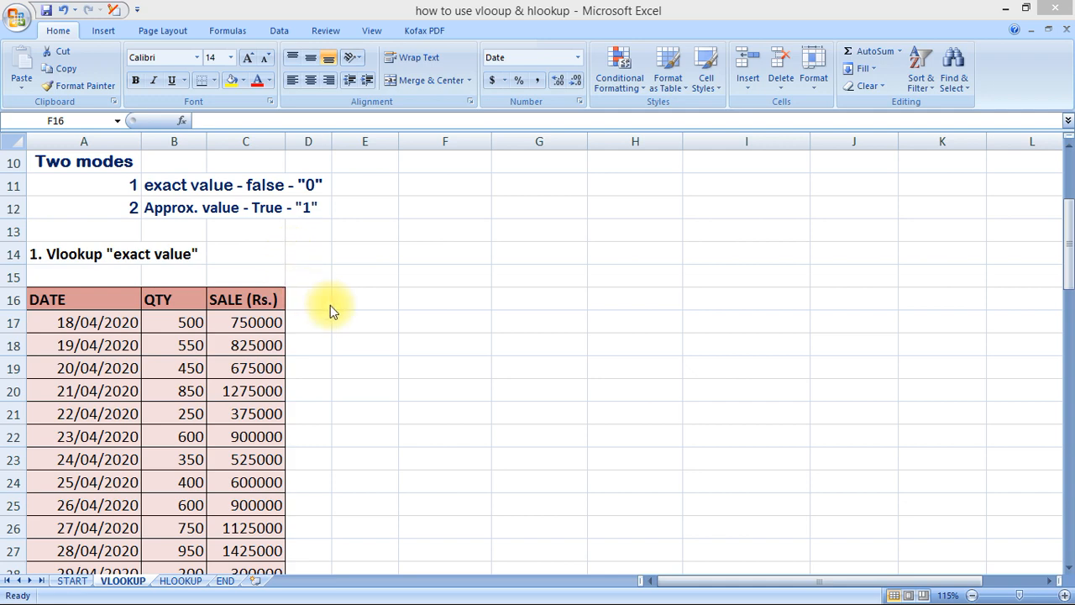
{"action": "scroll", "coordinate": [289, 327], "scroll_direction": "down", "scroll_amount": 3}
{"action": "scroll", "coordinate": [289, 327], "scroll_direction": "up", "scroll_amount": 2}
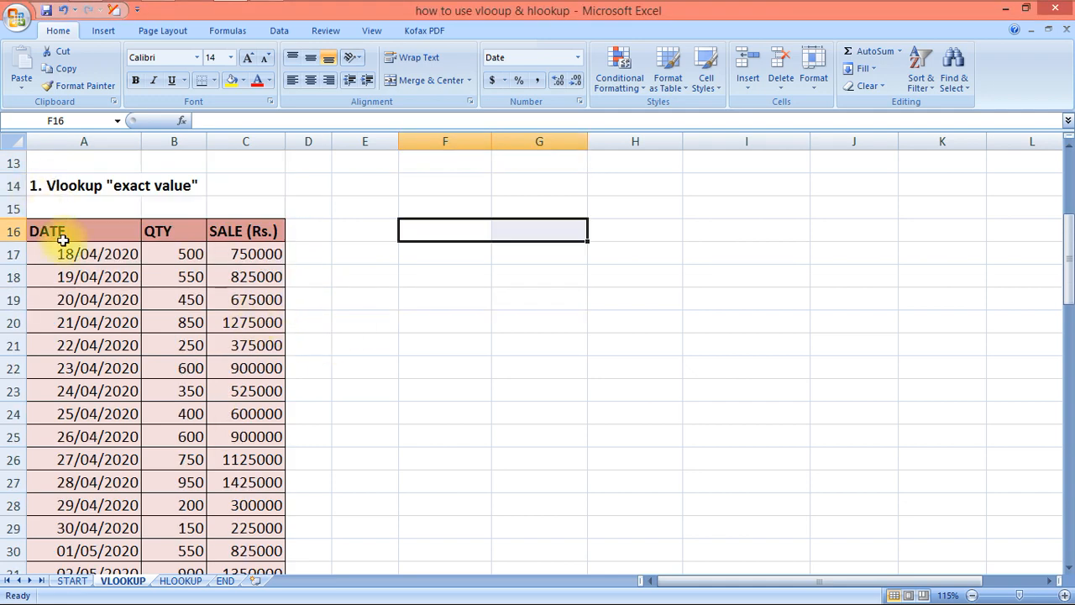
Step: Define the workbook-scoped name daily_sales for the whole sales table with its headers, A16:C48
{"action": "left_click", "coordinate": [67, 233]}
{"action": "scroll", "coordinate": [84, 243], "scroll_direction": "down", "scroll_amount": 1}
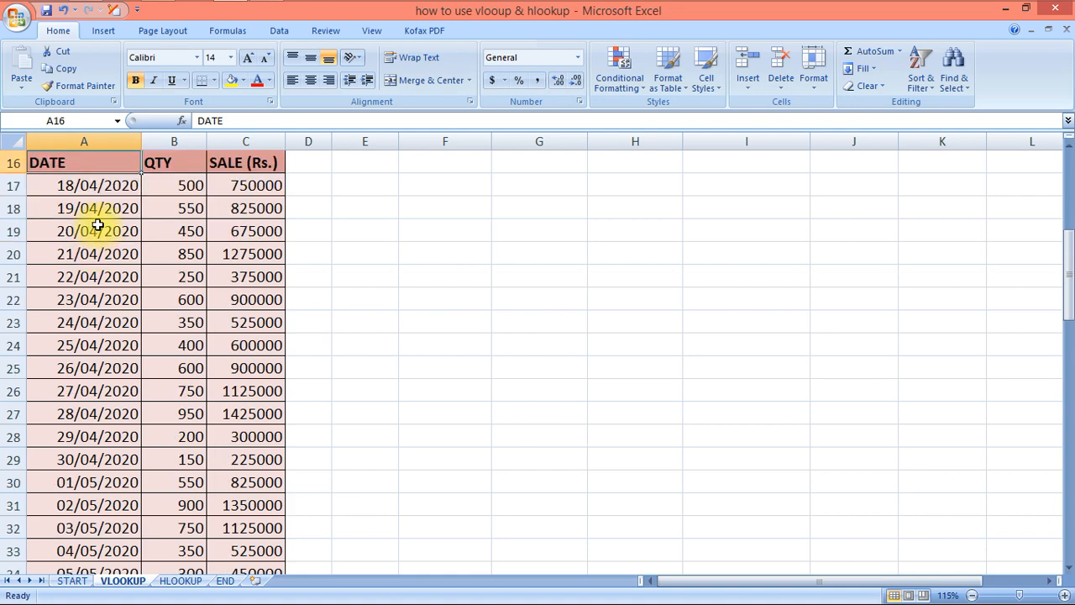
{"action": "scroll", "coordinate": [109, 166], "scroll_direction": "down", "scroll_amount": 2}
{"action": "scroll", "coordinate": [109, 165], "scroll_direction": "up", "scroll_amount": 2}
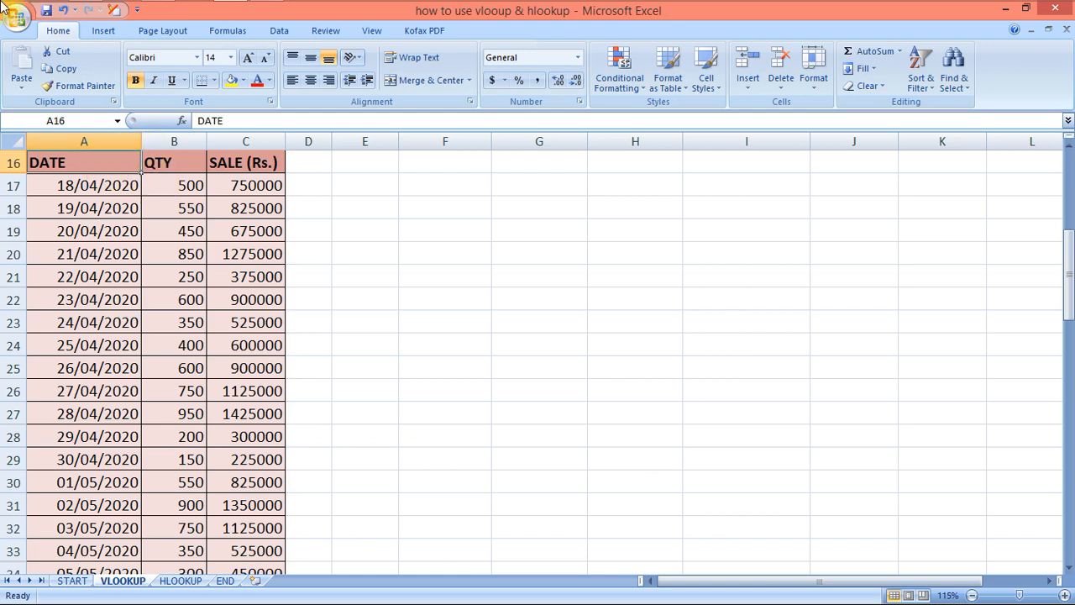
{"action": "left_click_drag", "start_coordinate": [141, 172], "coordinate": [286, 538]}
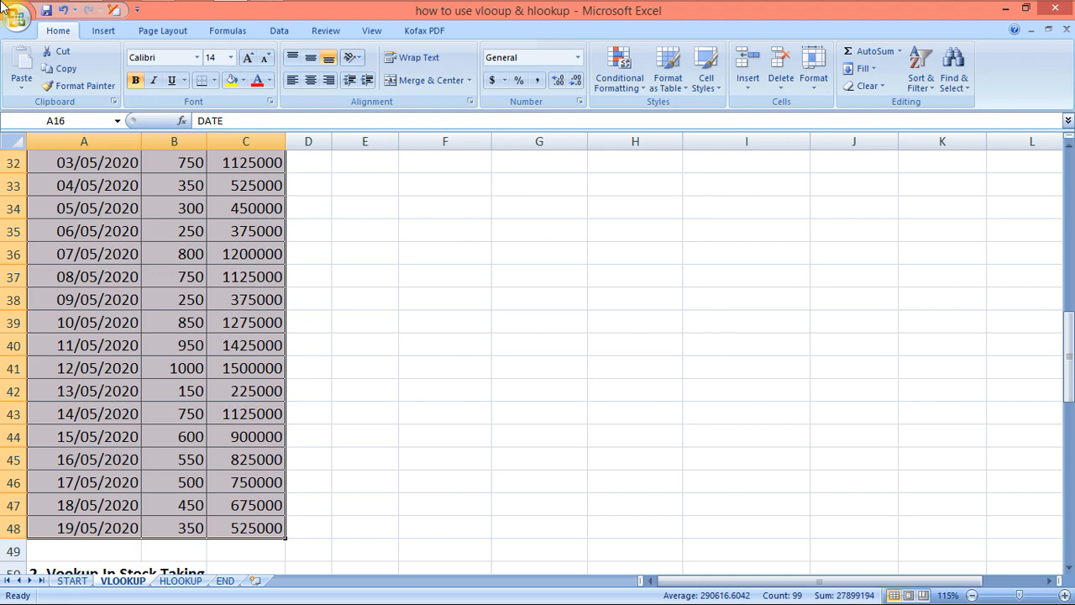
{"action": "mouse_move", "coordinate": [89, 9]}
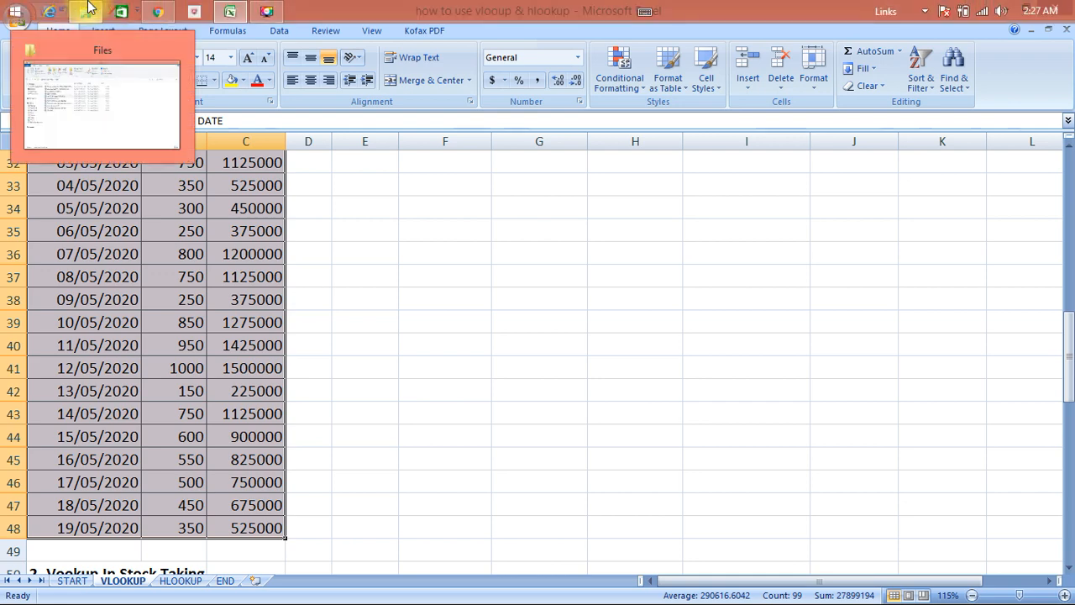
{"action": "key", "text": "ctrl+F3"}
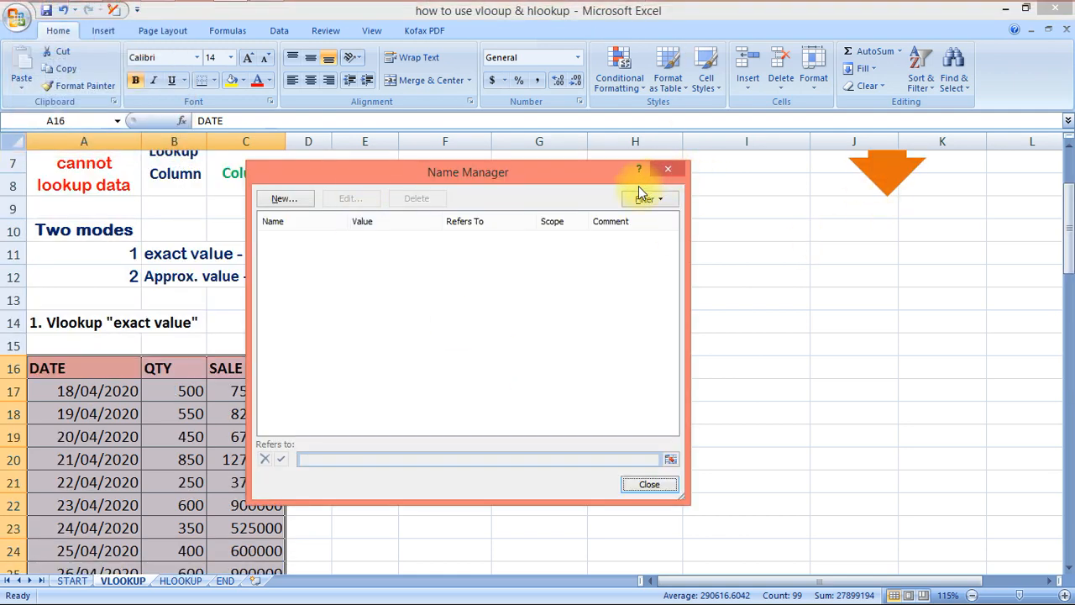
{"action": "left_click", "coordinate": [285, 200]}
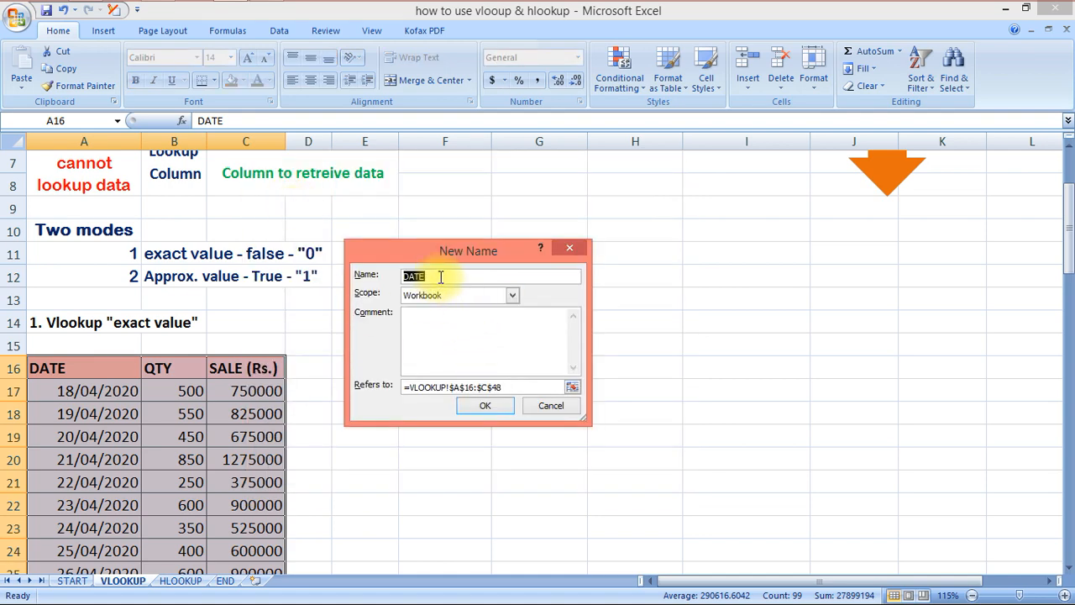
{"action": "type", "text": "daily"}
{"action": "type", "text": "_saes"}
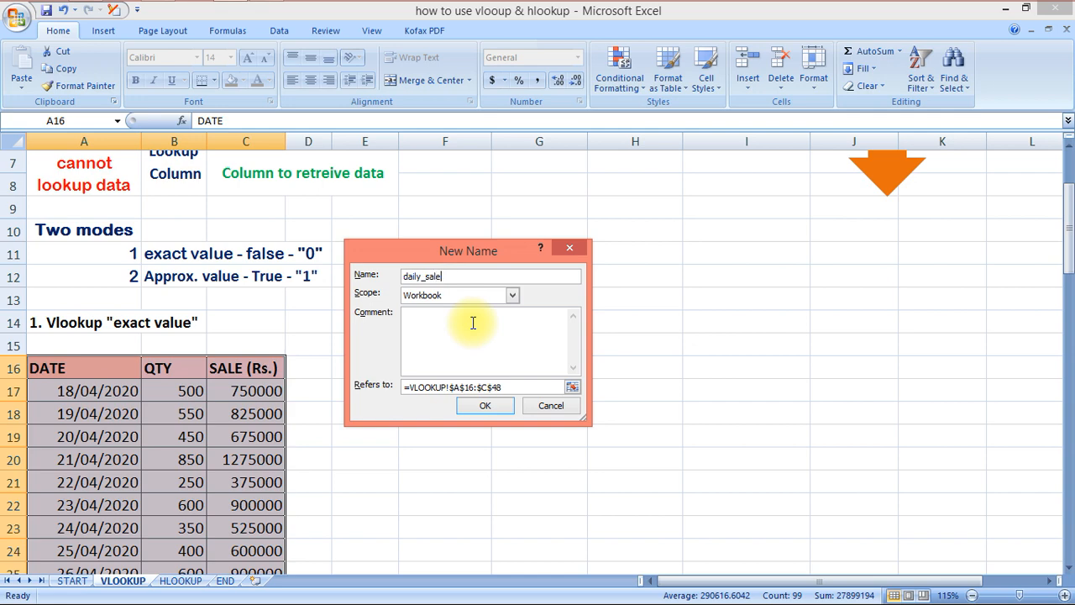
{"action": "left_click", "coordinate": [497, 407]}
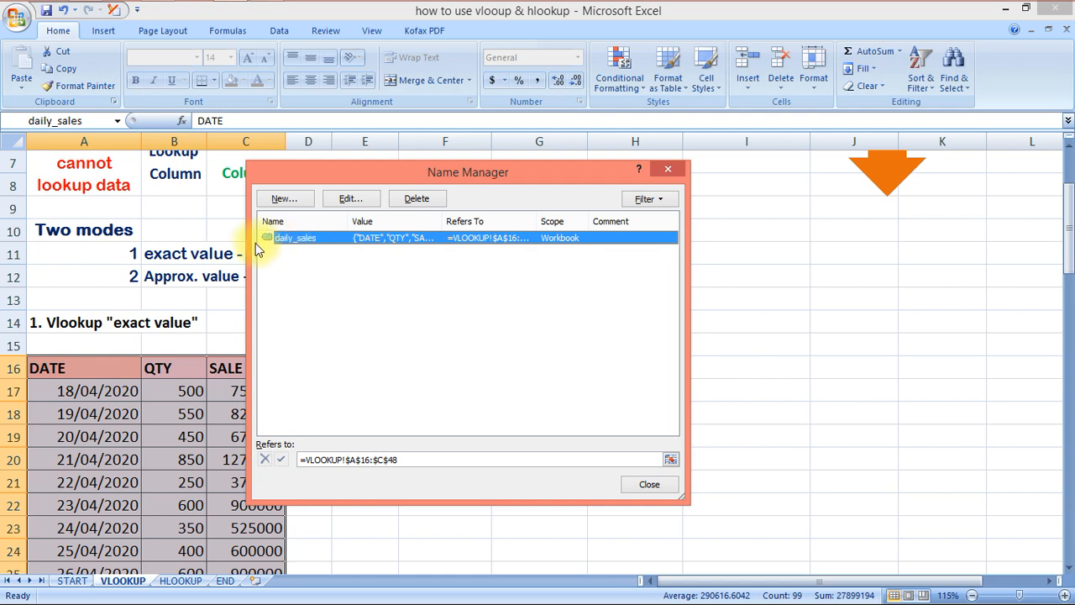
{"action": "left_click", "coordinate": [651, 487]}
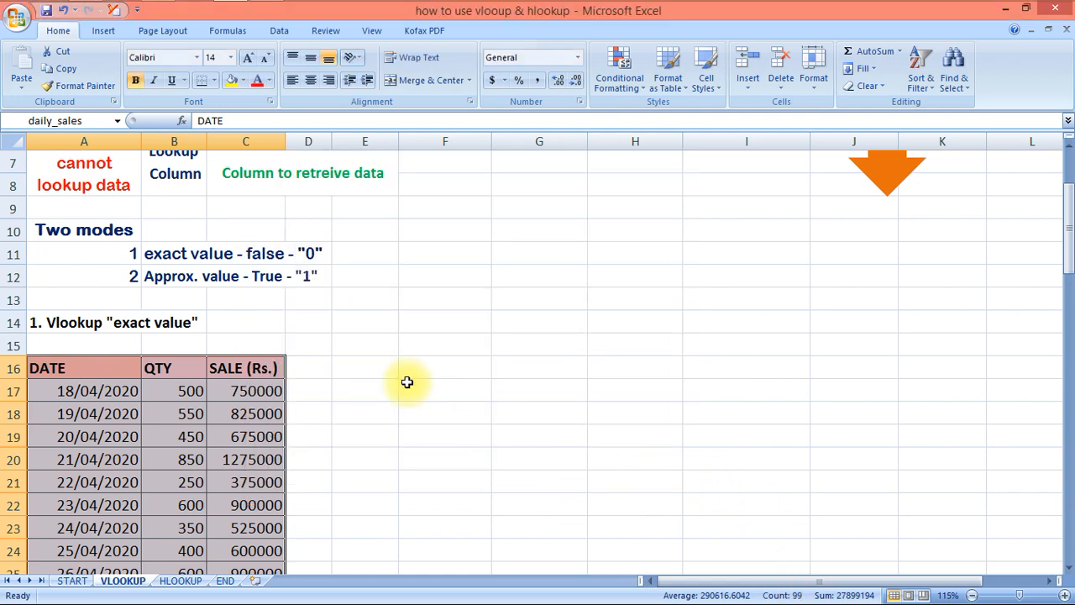
Step: Enter the lookup date 5/1/2020 in cell F16
{"action": "left_click", "coordinate": [430, 367]}
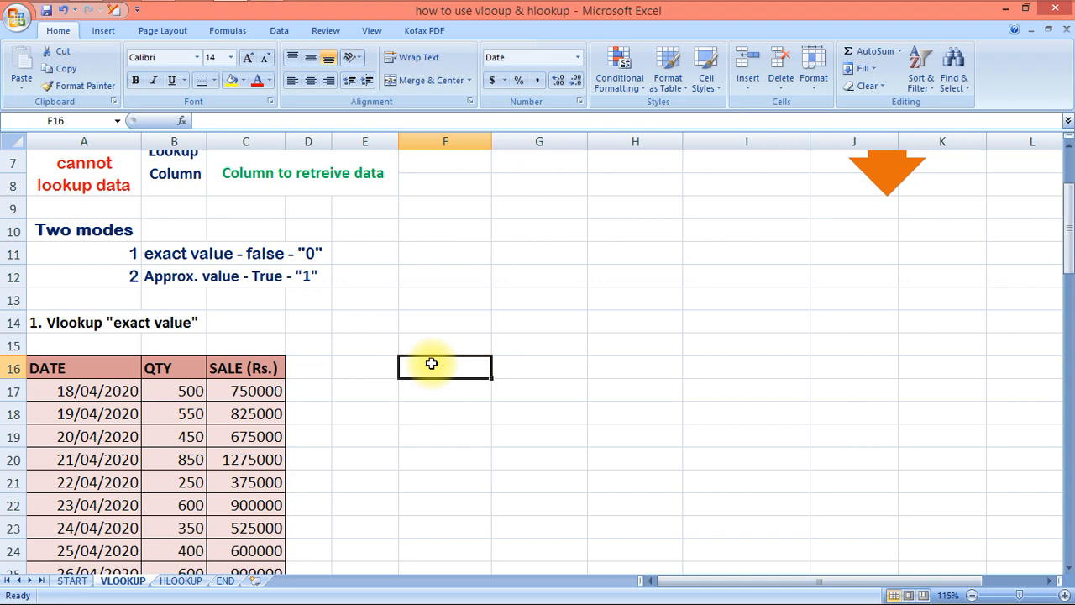
{"action": "type", "text": "5/"}
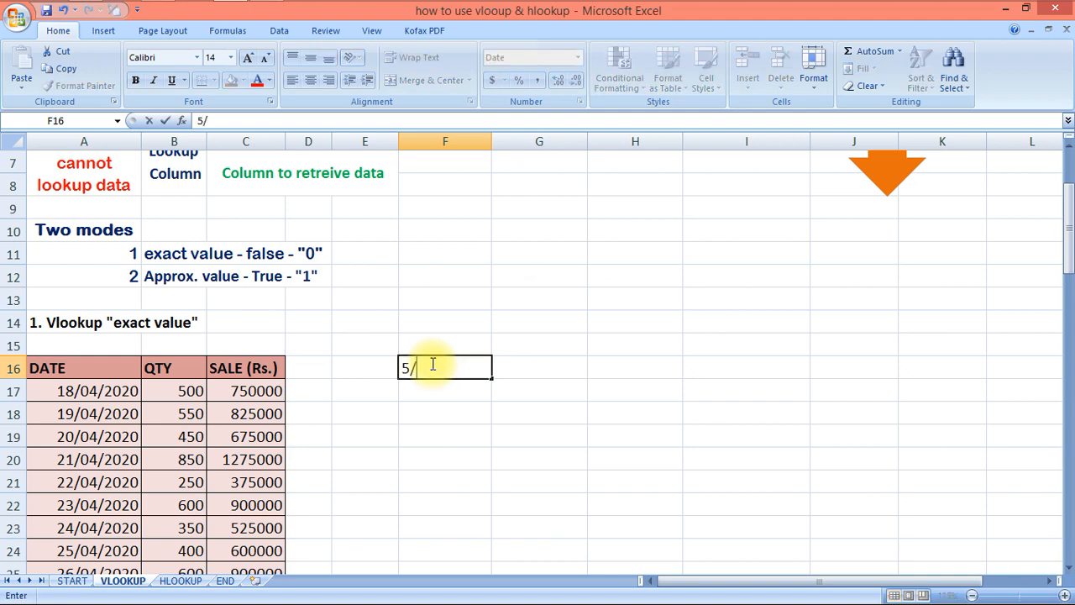
{"action": "type", "text": "1/2020"}
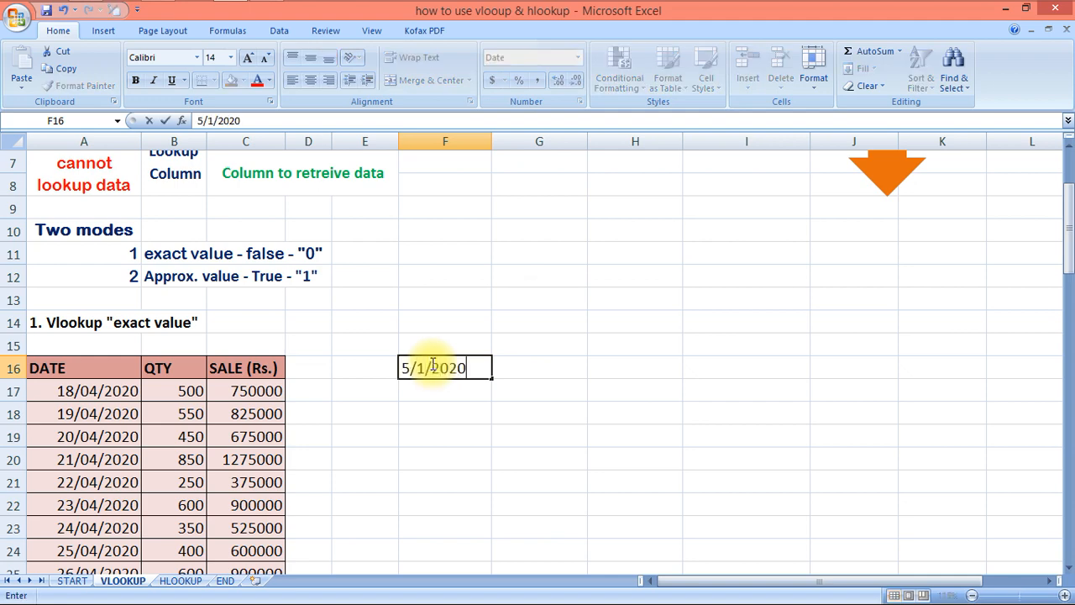
{"action": "key", "text": "Return"}
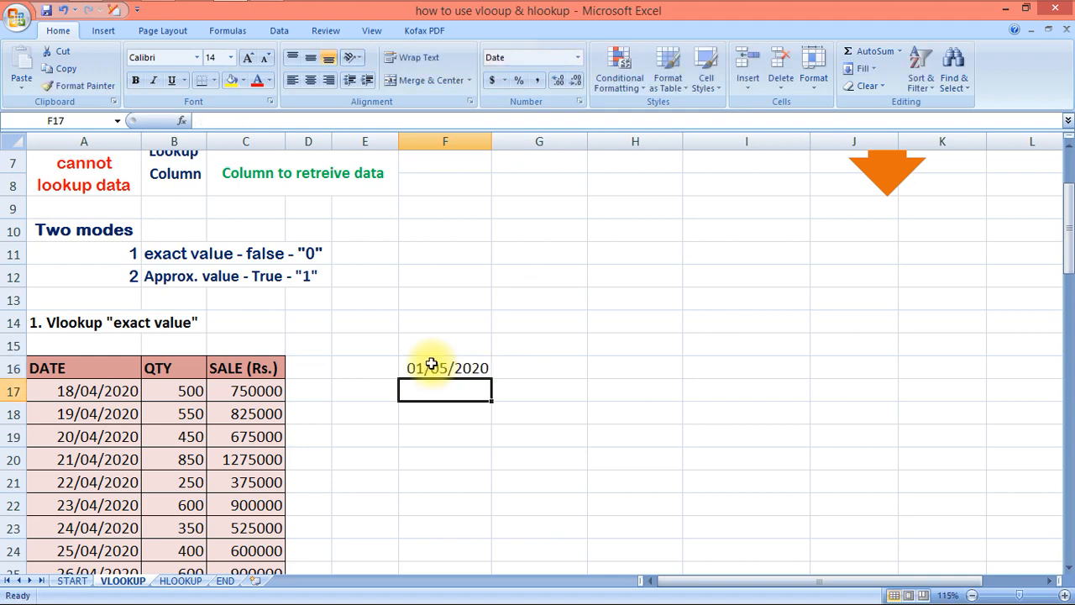
Step: Start a VLOOKUP formula in cell G16 with the date in F16 as the lookup value
{"action": "left_click", "coordinate": [569, 370]}
{"action": "type", "text": "="}
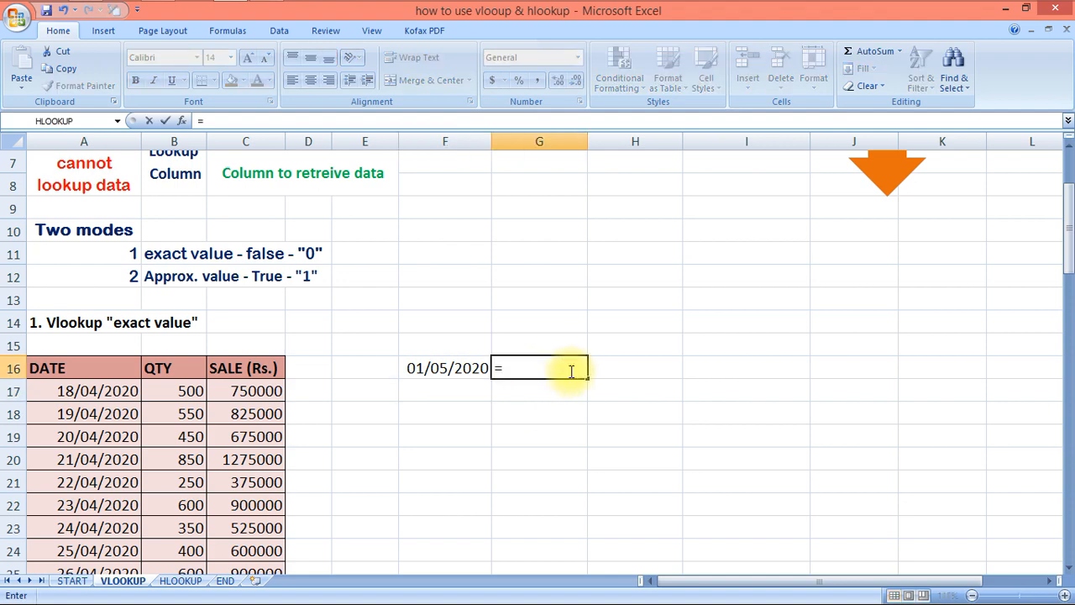
{"action": "type", "text": "vlookup"}
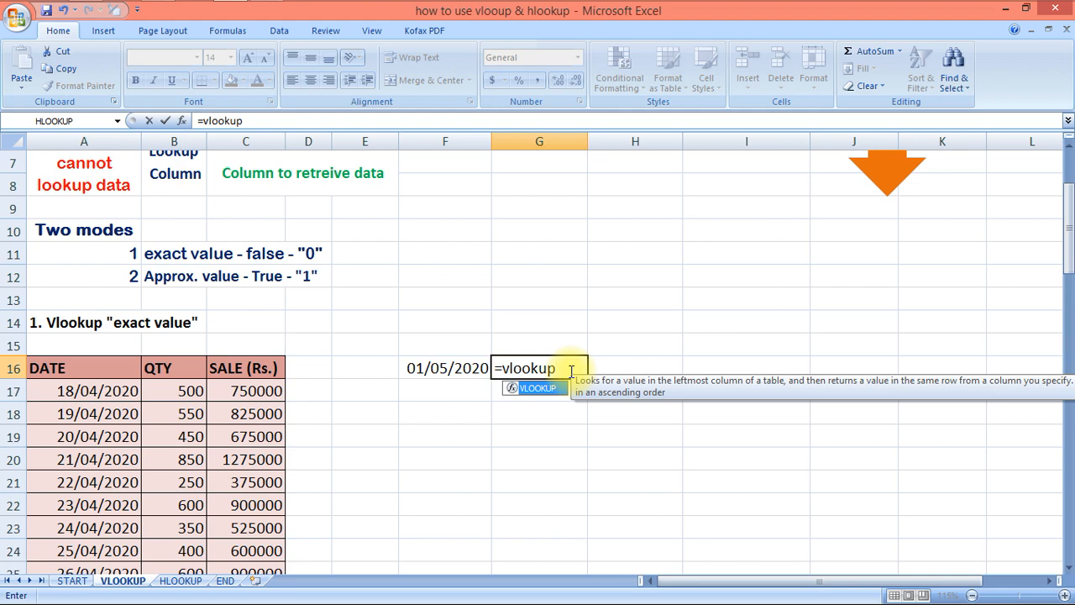
{"action": "key", "text": "Tab"}
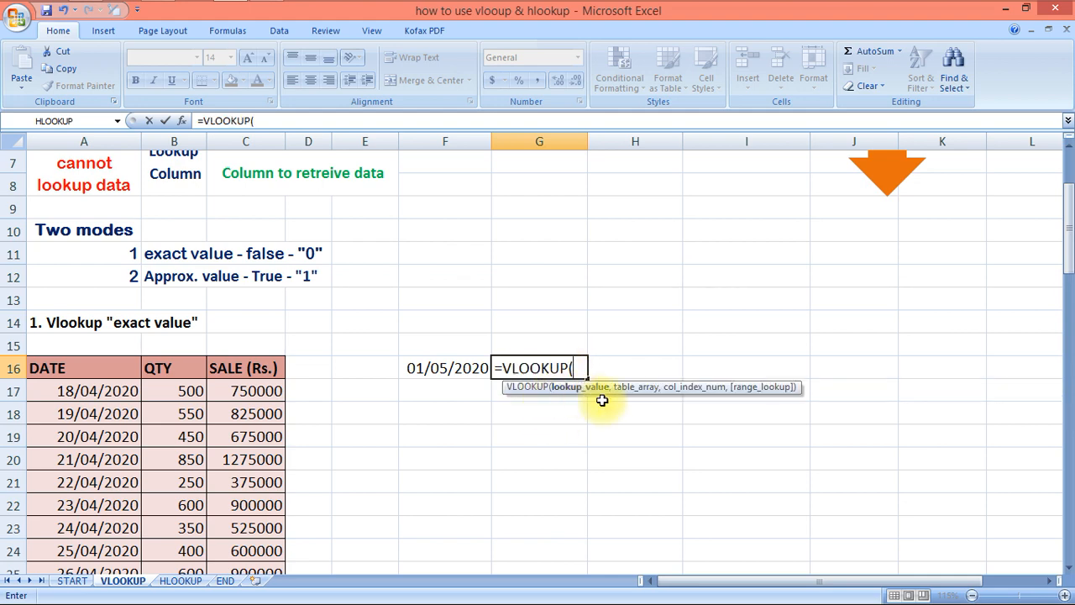
{"action": "left_click", "coordinate": [462, 367]}
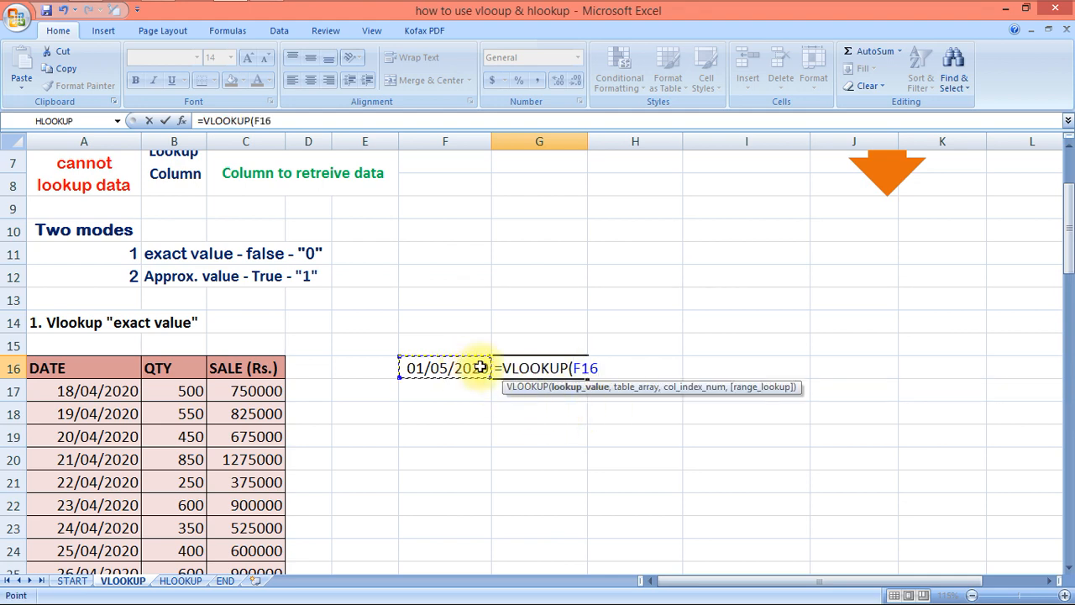
{"action": "type", "text": ","}
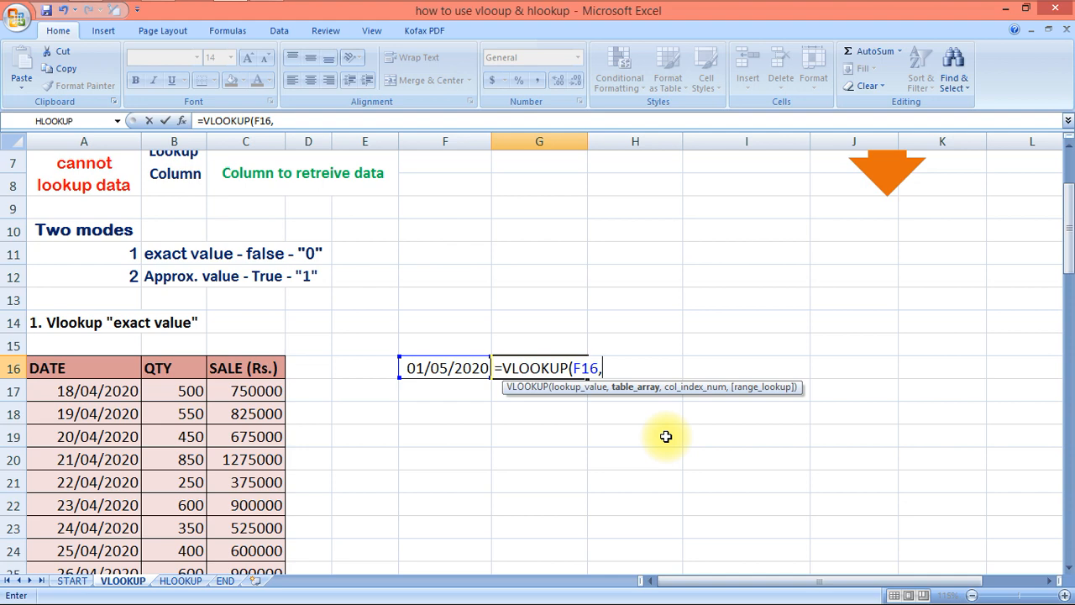
Step: Supply the named range daily_sales as the table array of the VLOOKUP formula in G16
{"action": "type", "text": "dai"}
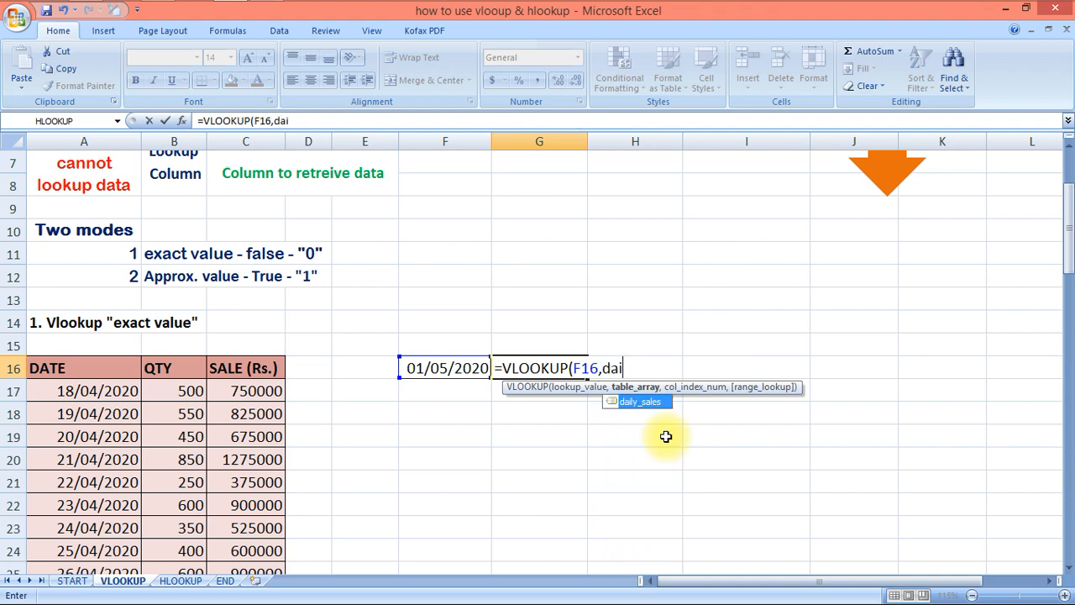
{"action": "left_click", "coordinate": [663, 403]}
{"action": "left_click", "coordinate": [663, 402]}
{"action": "left_click", "coordinate": [640, 368]}
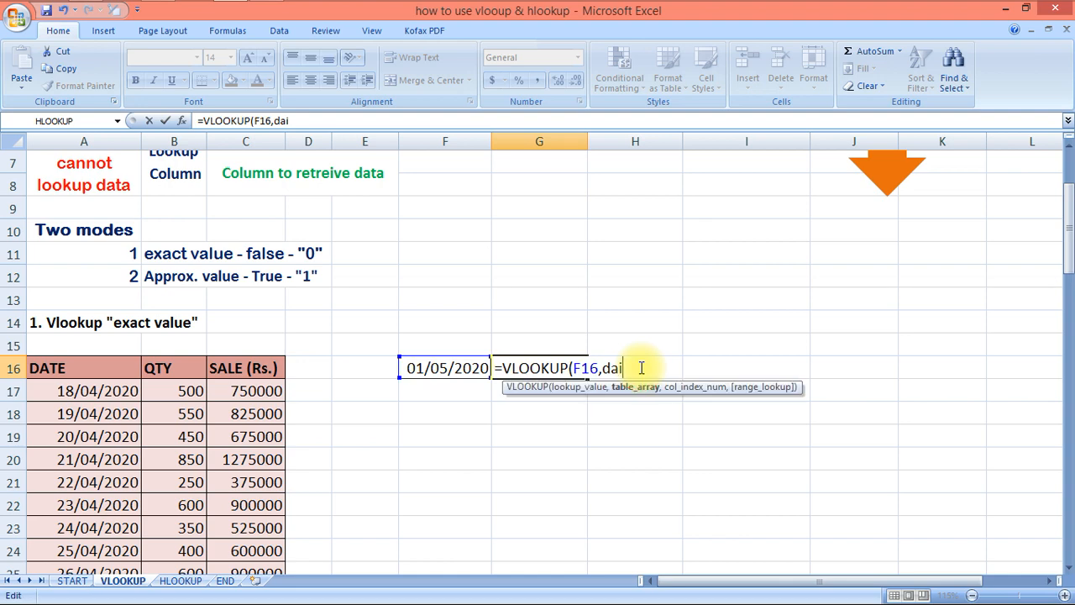
{"action": "type", "text": "ly"}
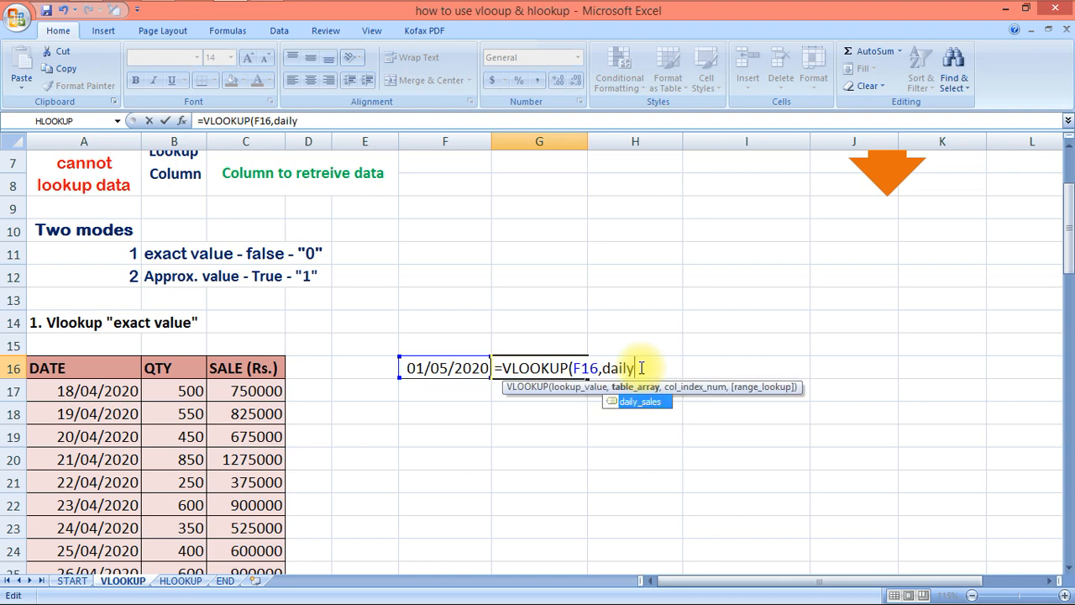
{"action": "key", "text": "Tab"}
{"action": "type", "text": ","}
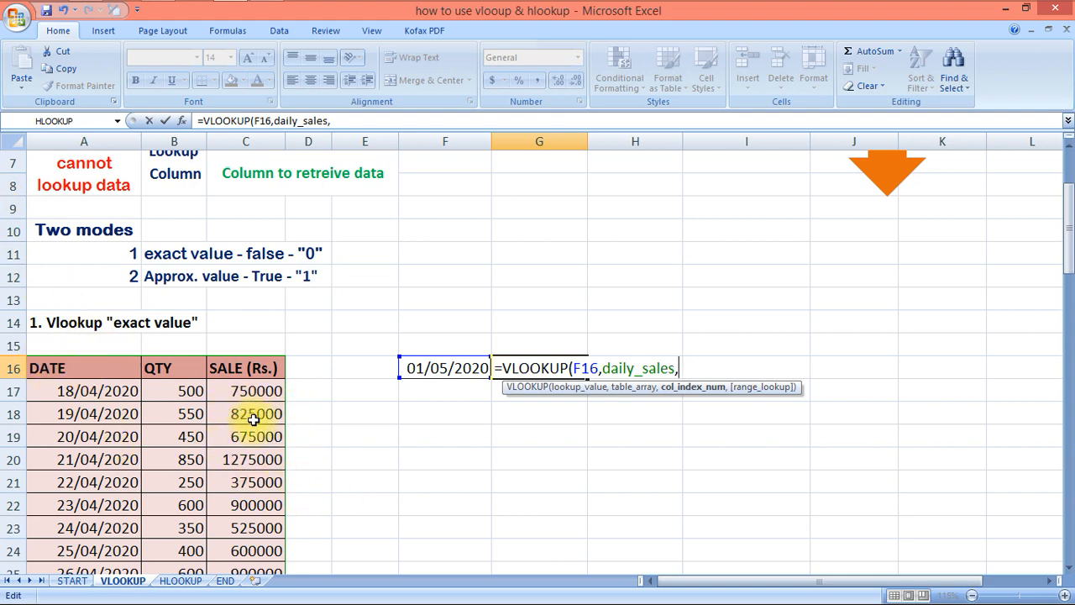
{"action": "left_click", "coordinate": [109, 392]}
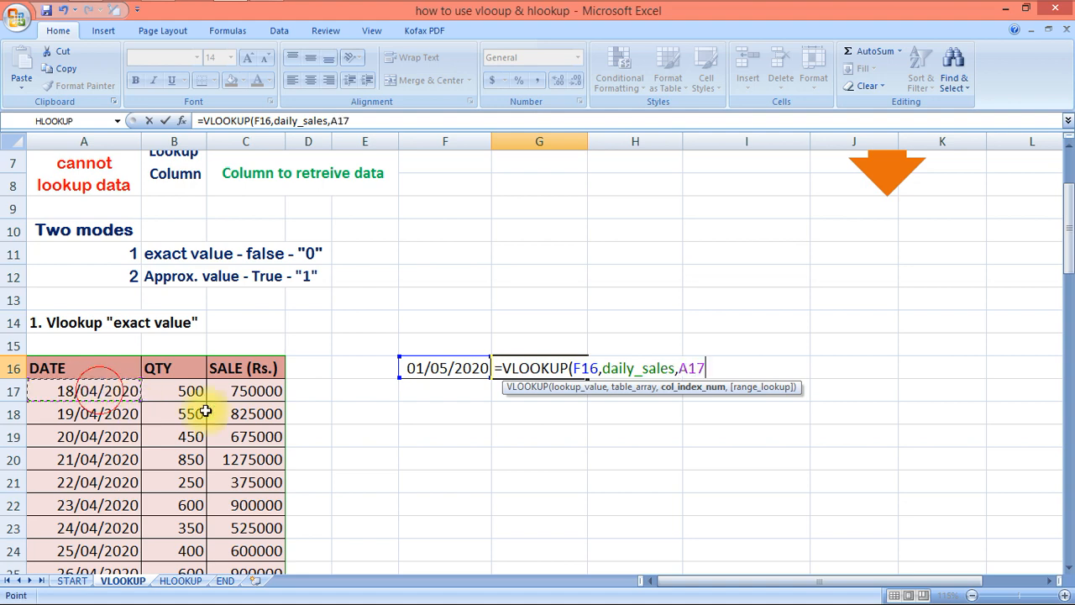
{"action": "left_click", "coordinate": [269, 396]}
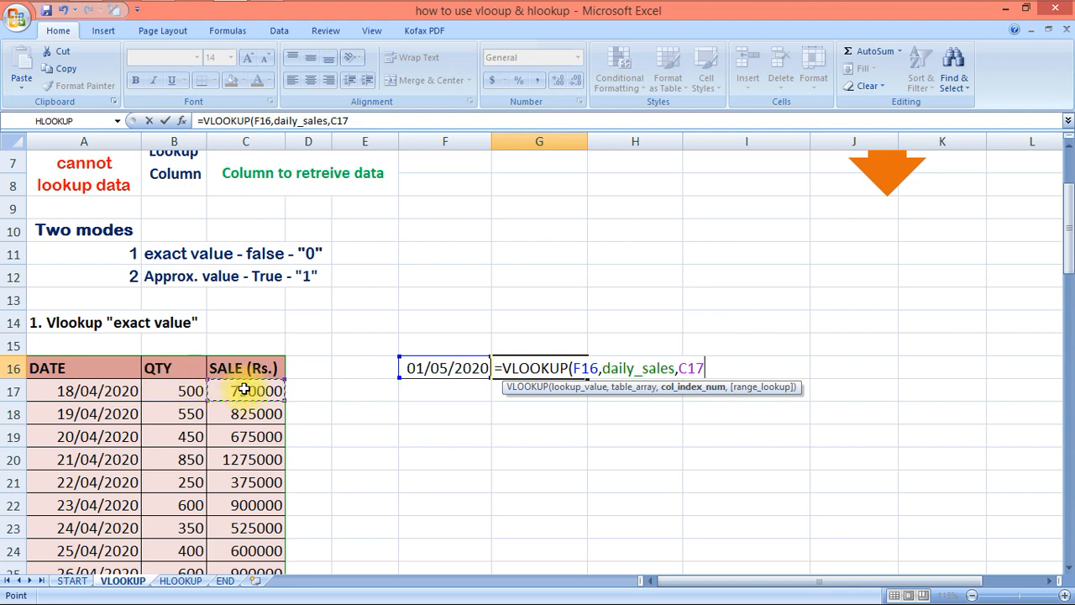
{"action": "key", "text": "BackSpace"}
{"action": "key", "text": "BackSpace"}
{"action": "key", "text": "BackSpace"}
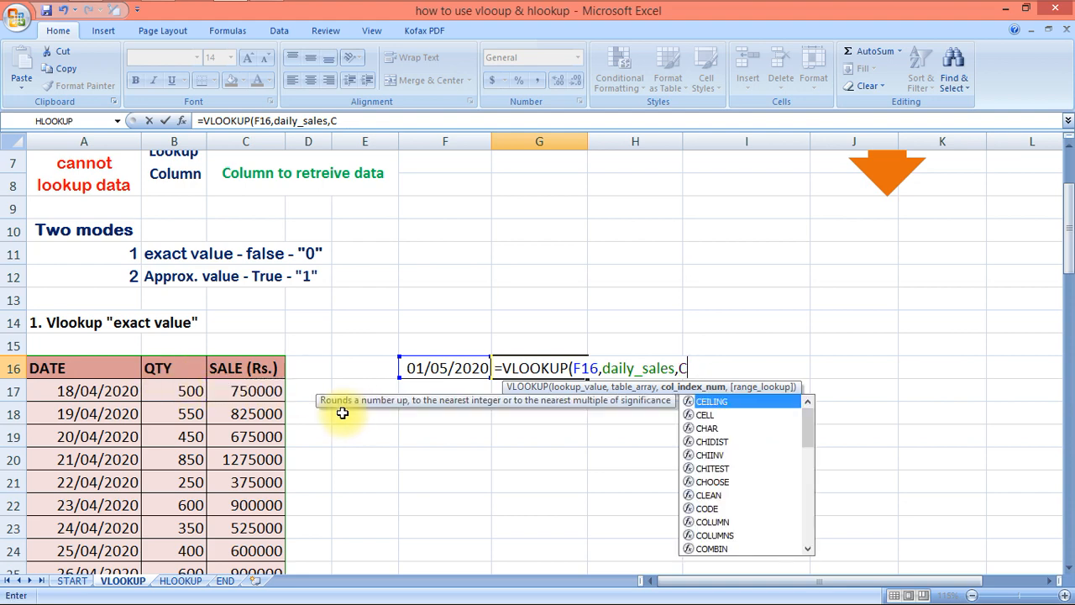
Step: Complete the G16 VLOOKUP formula with column index 3 and range lookup 0 for an exact match
{"action": "type", "text": "3"}
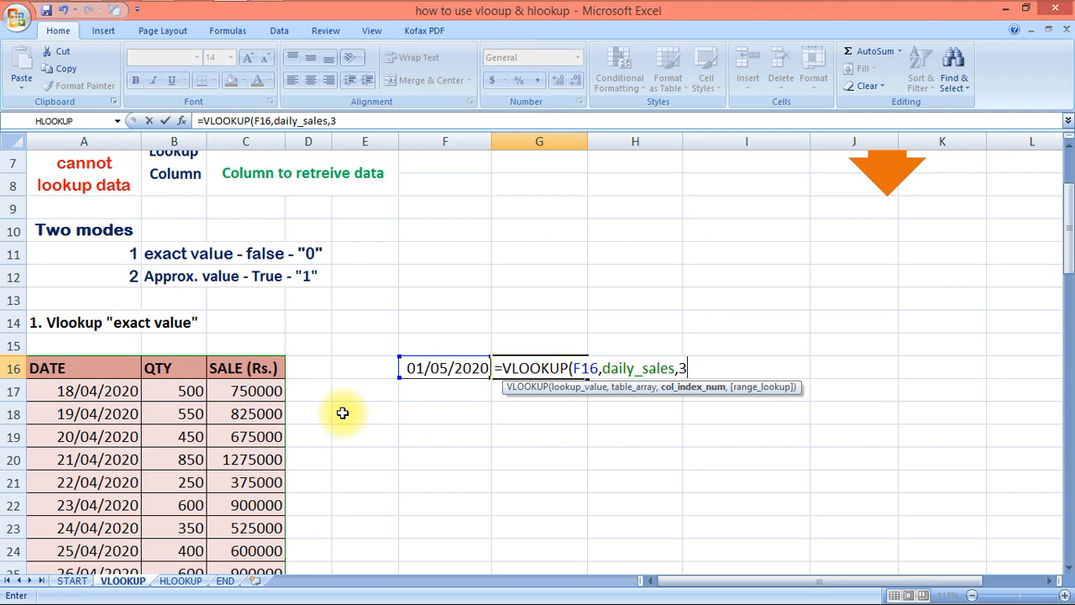
{"action": "type", "text": ","}
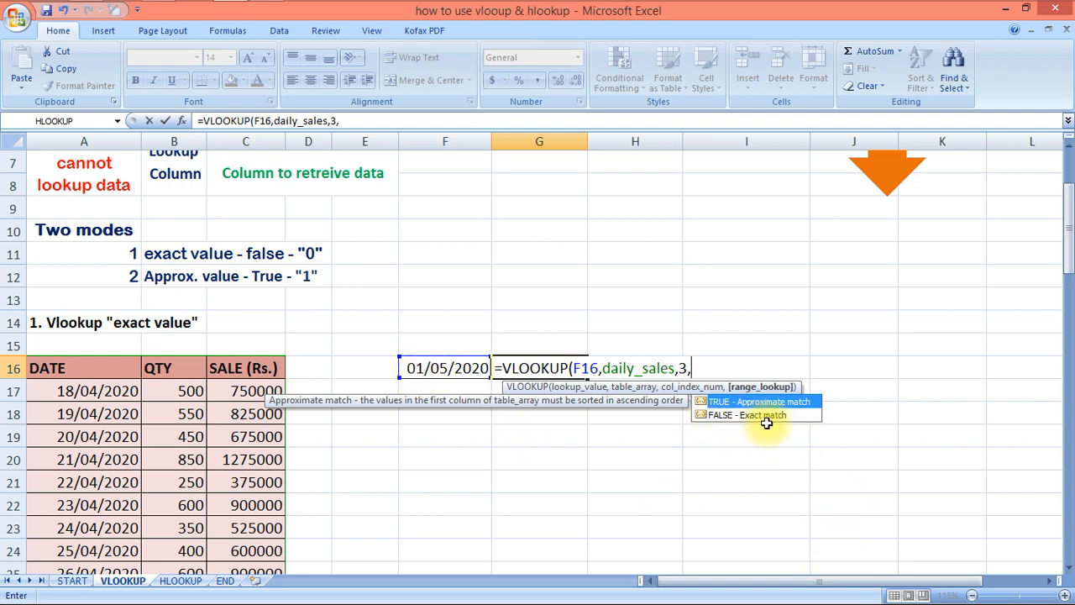
{"action": "type", "text": "0)"}
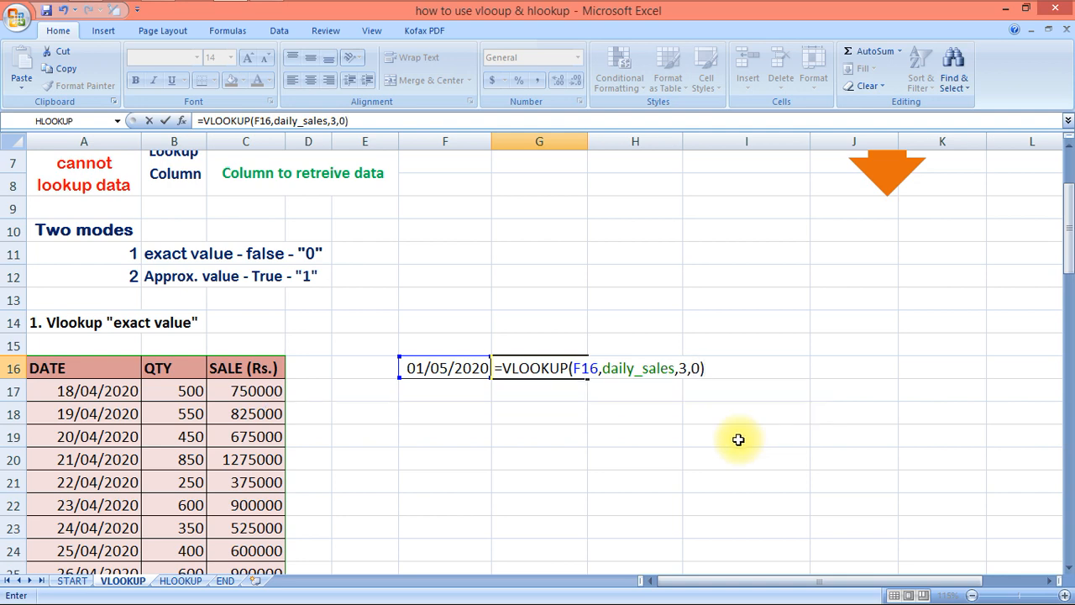
{"action": "key", "text": "Return"}
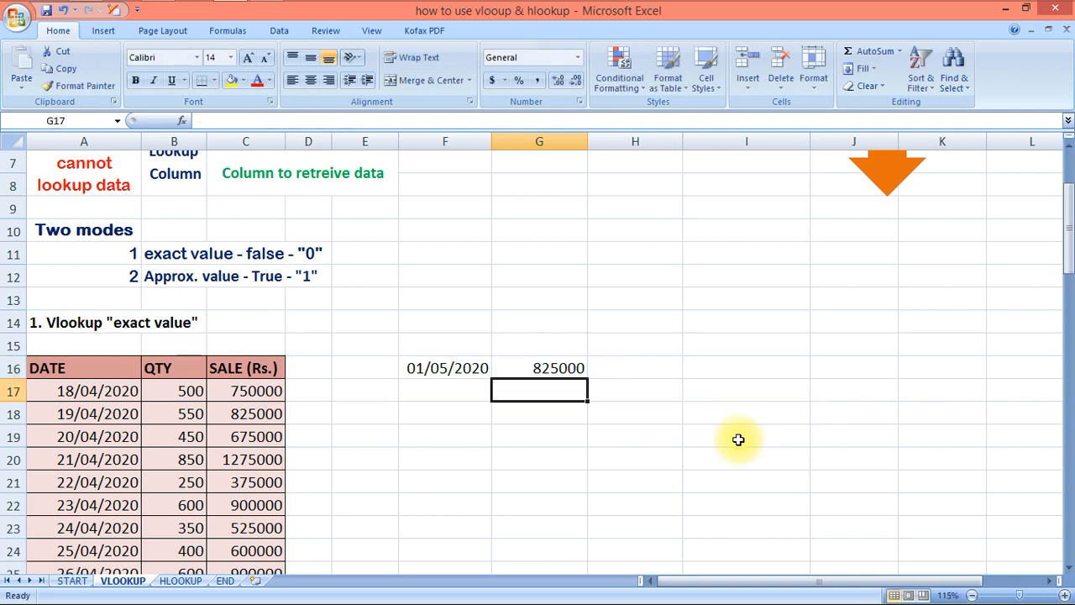
Step: Check the VLOOKUP result in G16 against the sale amount in the table row dated 01/05/2020
{"action": "left_click", "coordinate": [550, 366]}
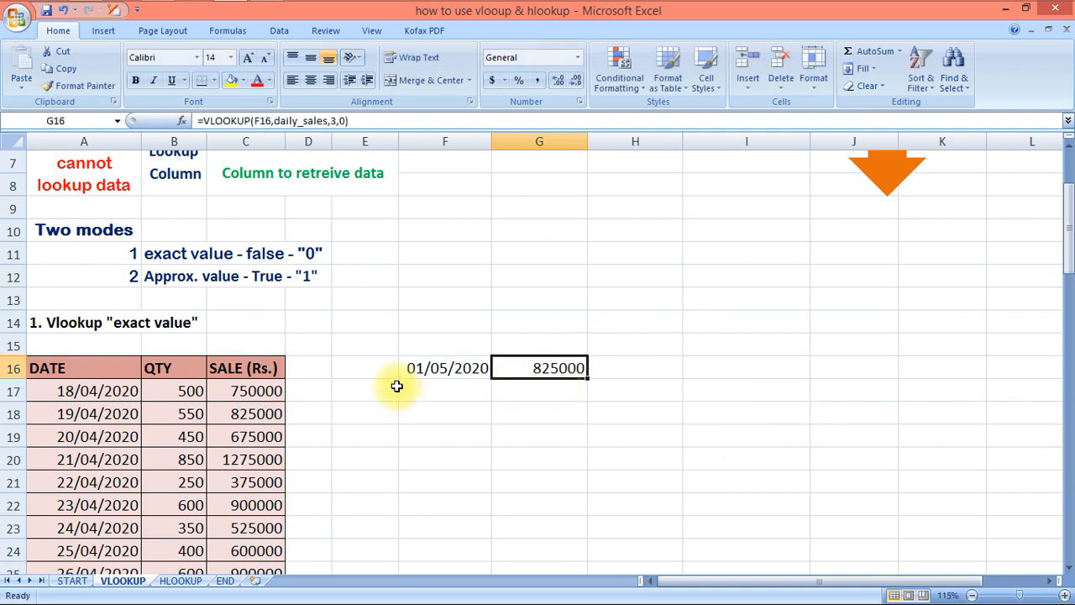
{"action": "key", "text": "Return"}
{"action": "key", "text": "Left"}
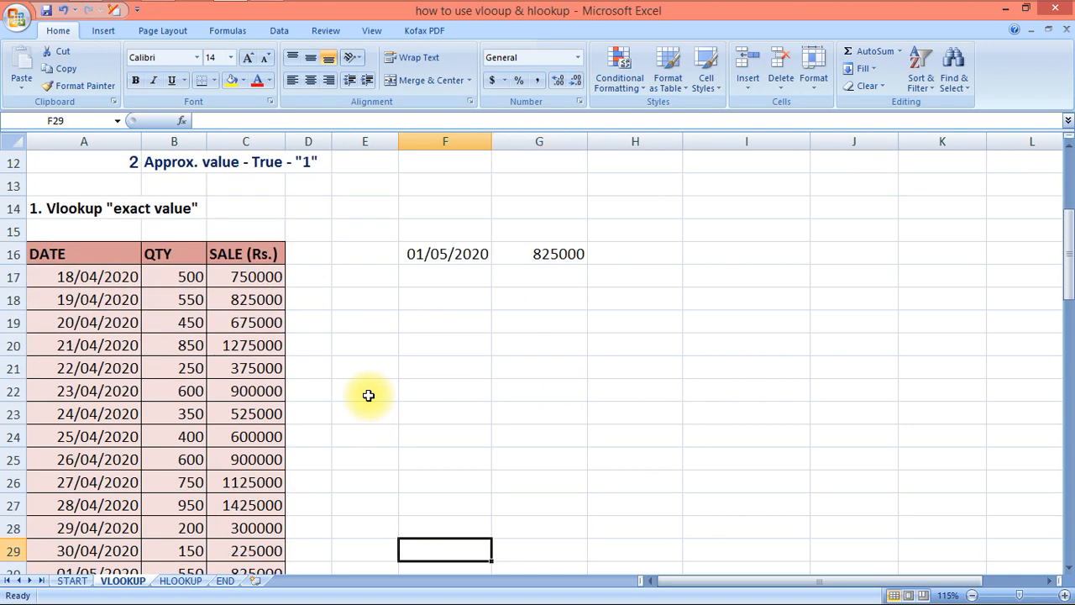
{"action": "key", "text": "Home"}
{"action": "key", "text": "Down"}
{"action": "key", "text": "Right"}
{"action": "key", "text": "Right"}
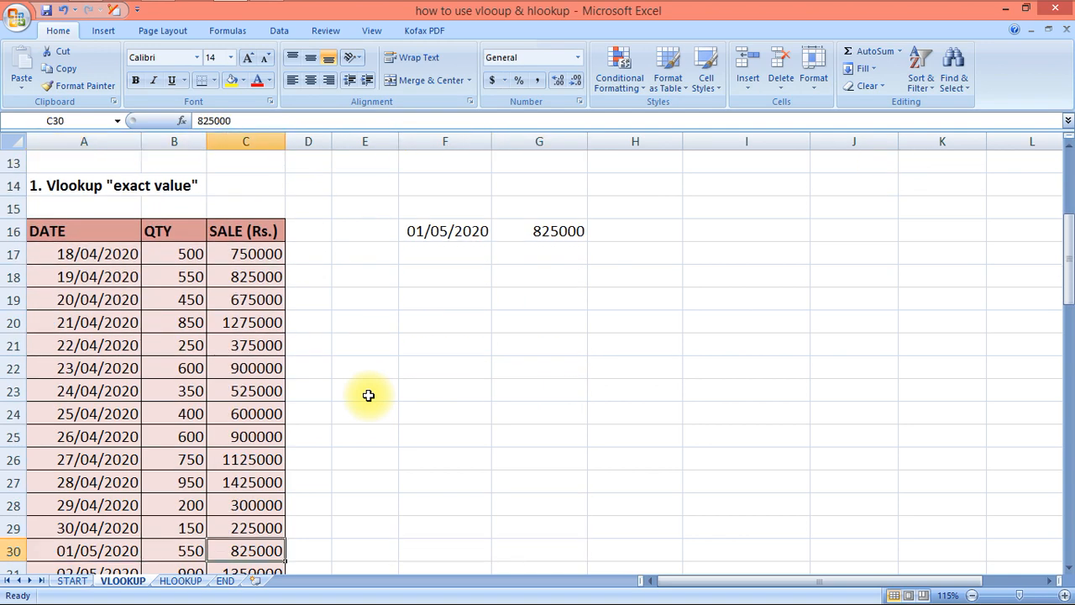
{"action": "key", "text": "Down"}
{"action": "key", "text": "Up"}
{"action": "key", "text": "Up"}
{"action": "key", "text": "Up"}
{"action": "key", "text": "Up"}
{"action": "key", "text": "Up"}
{"action": "key", "text": "Up"}
{"action": "key", "text": "Up"}
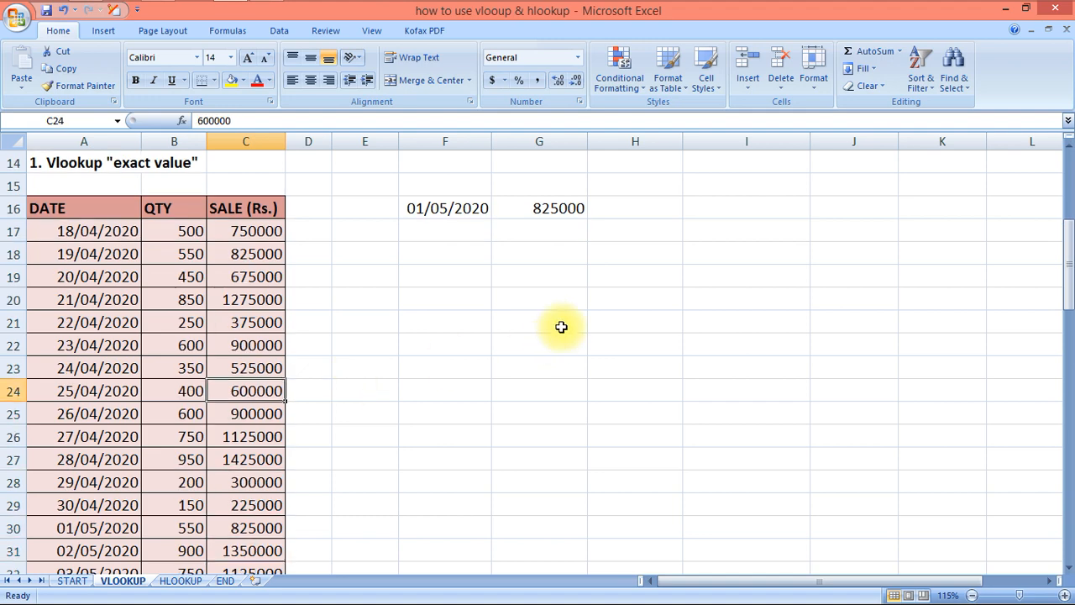
Step: Enter the formula =today() in cell F17 as a second lookup date
{"action": "left_click", "coordinate": [430, 231]}
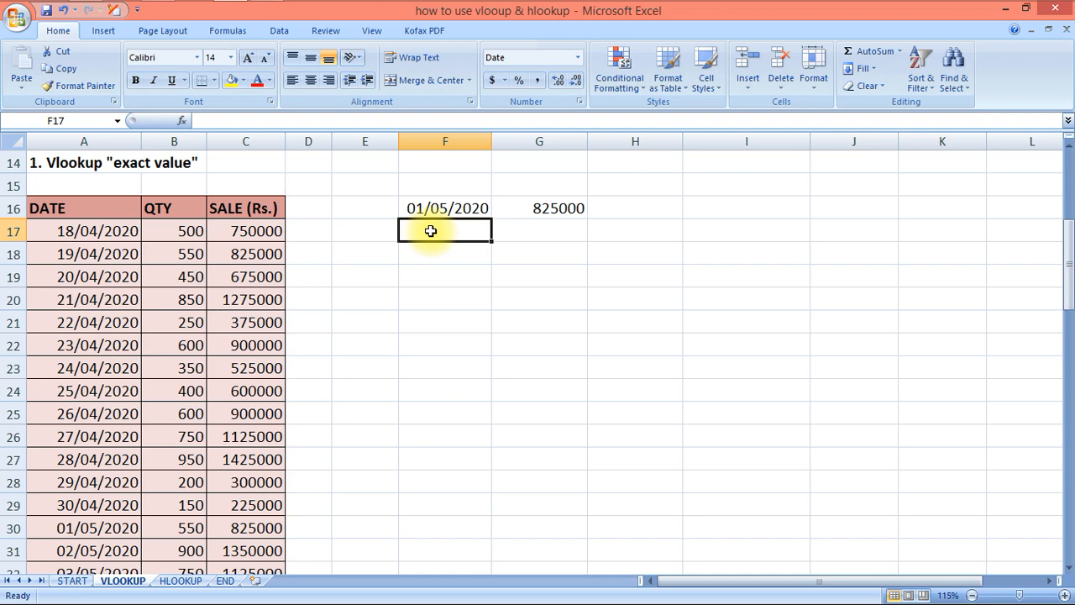
{"action": "type", "text": "=toda"}
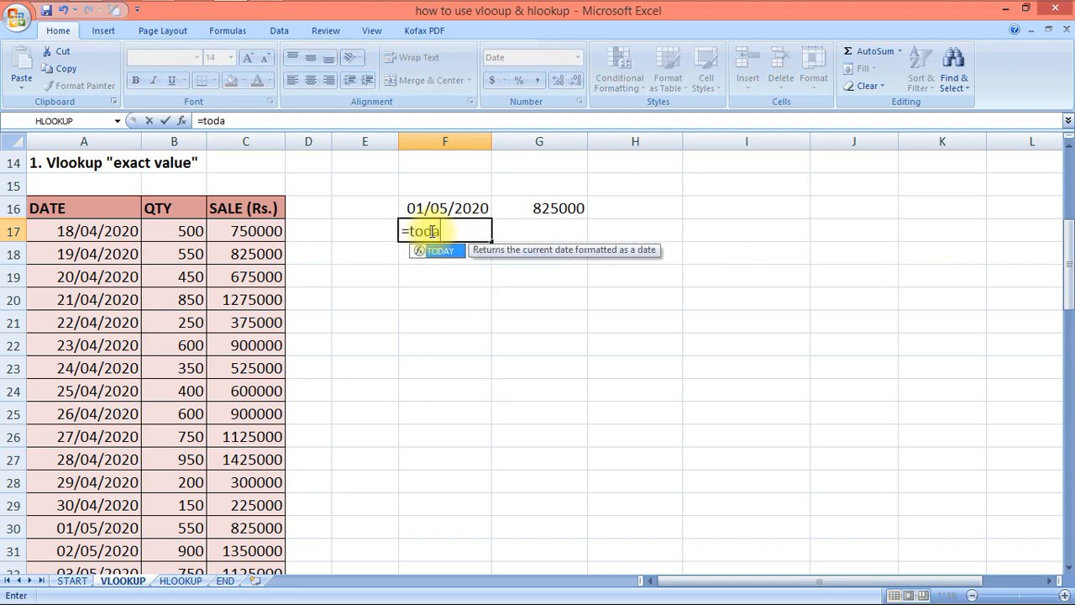
{"action": "type", "text": "y("}
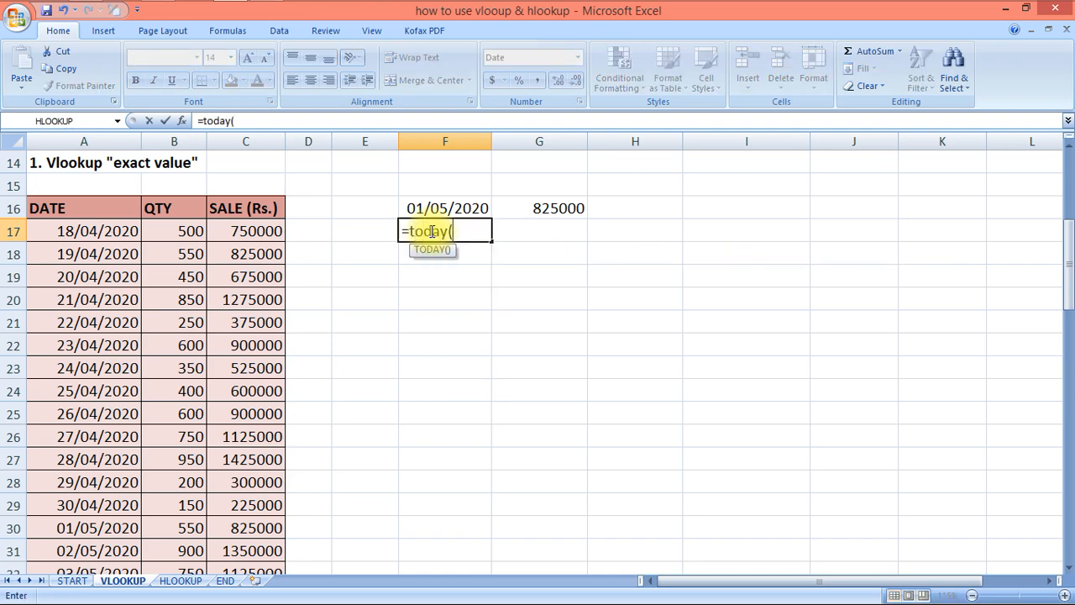
{"action": "type", "text": ")"}
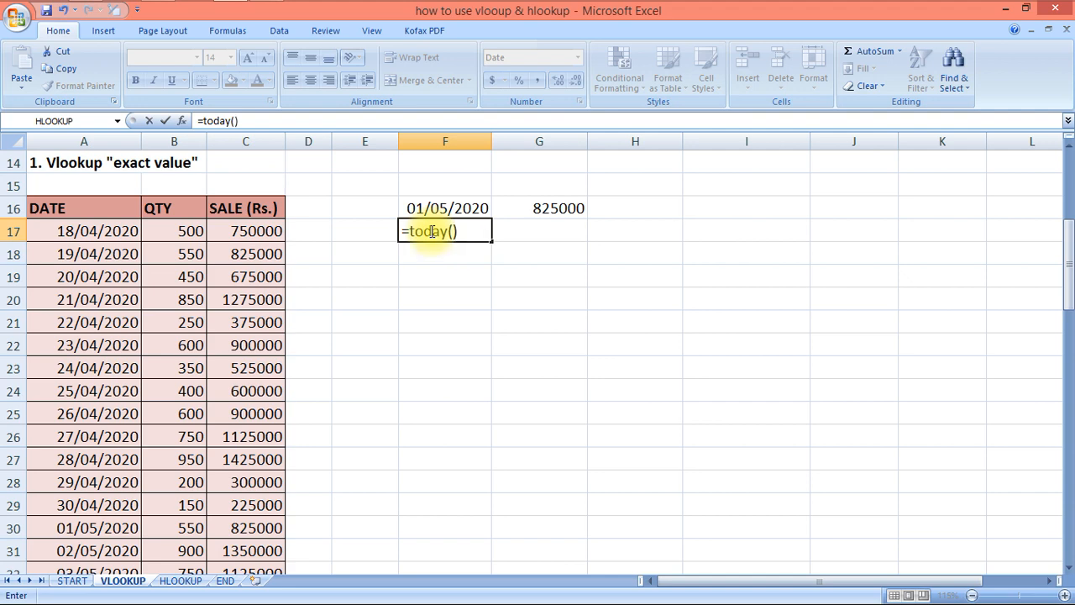
{"action": "key", "text": "Return"}
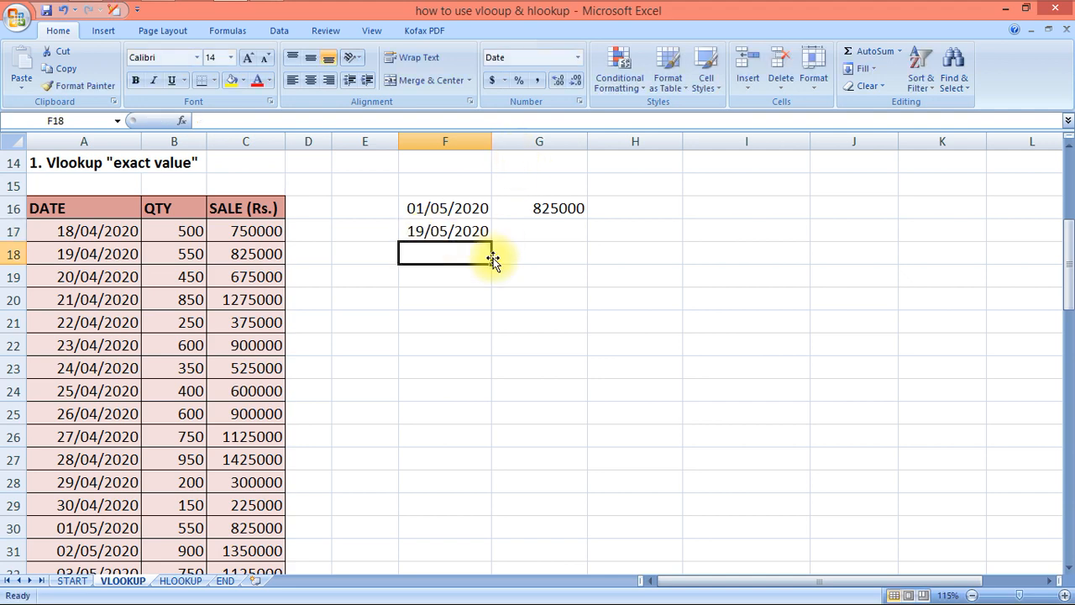
Step: Copy the VLOOKUP formula from G16 into G17
{"action": "left_click", "coordinate": [567, 209]}
{"action": "key", "text": "ctrl+c"}
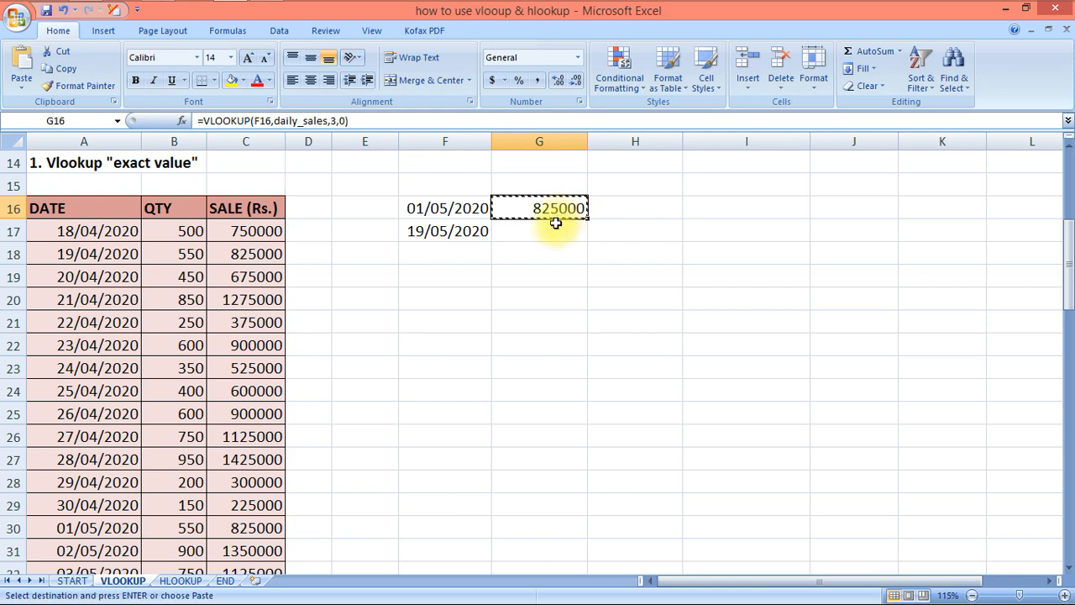
{"action": "left_click", "coordinate": [555, 231]}
{"action": "key", "text": "ctrl+v"}
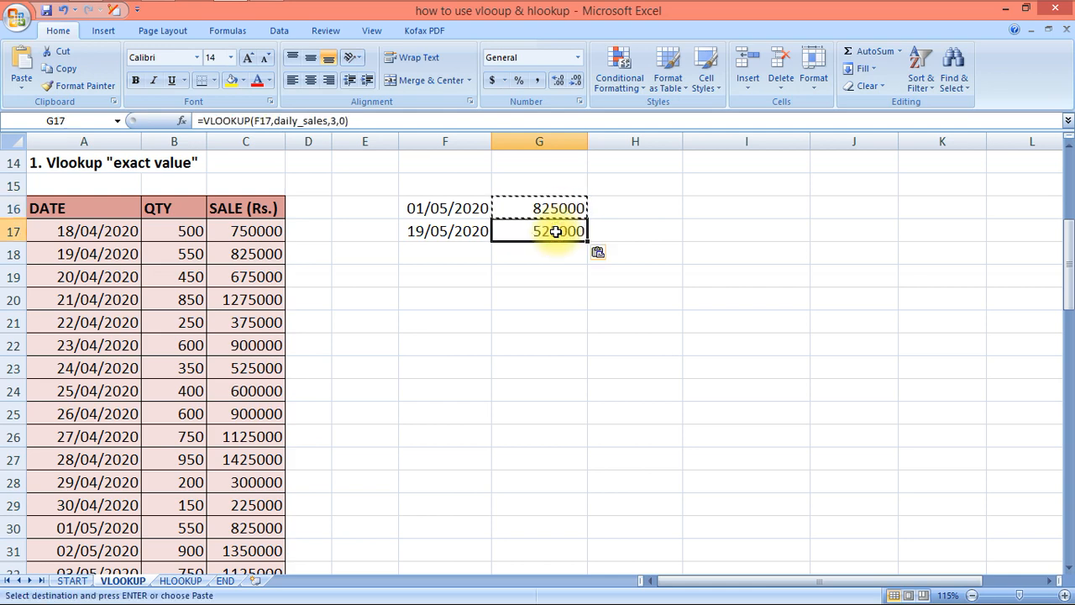
Step: Inspect the copied formula in G17 and compare its result with the table row dated 19/05/2020
{"action": "double_click", "coordinate": [559, 236]}
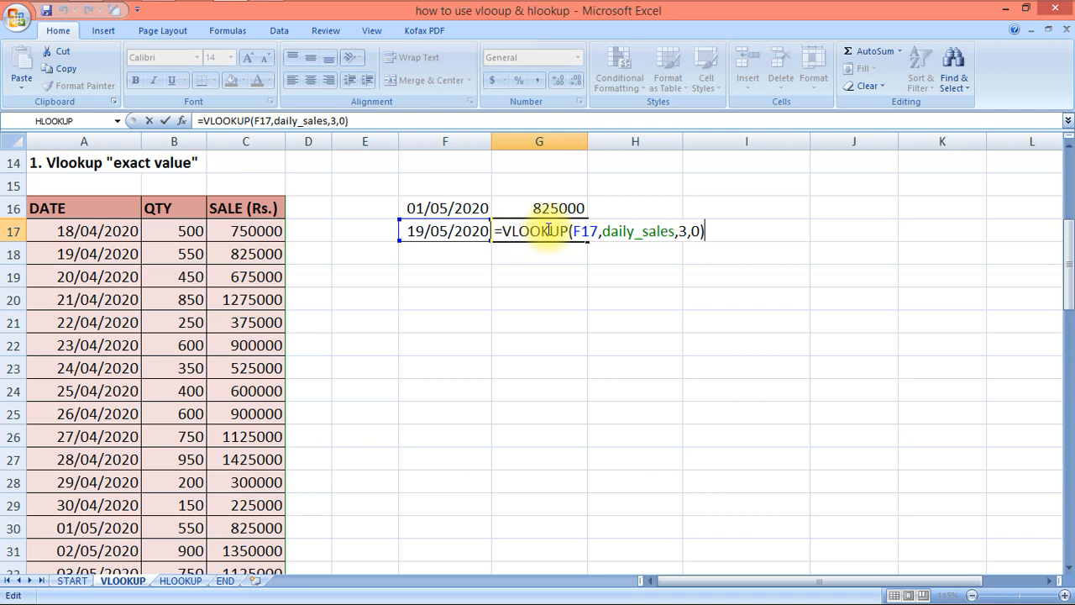
{"action": "key", "text": "Return"}
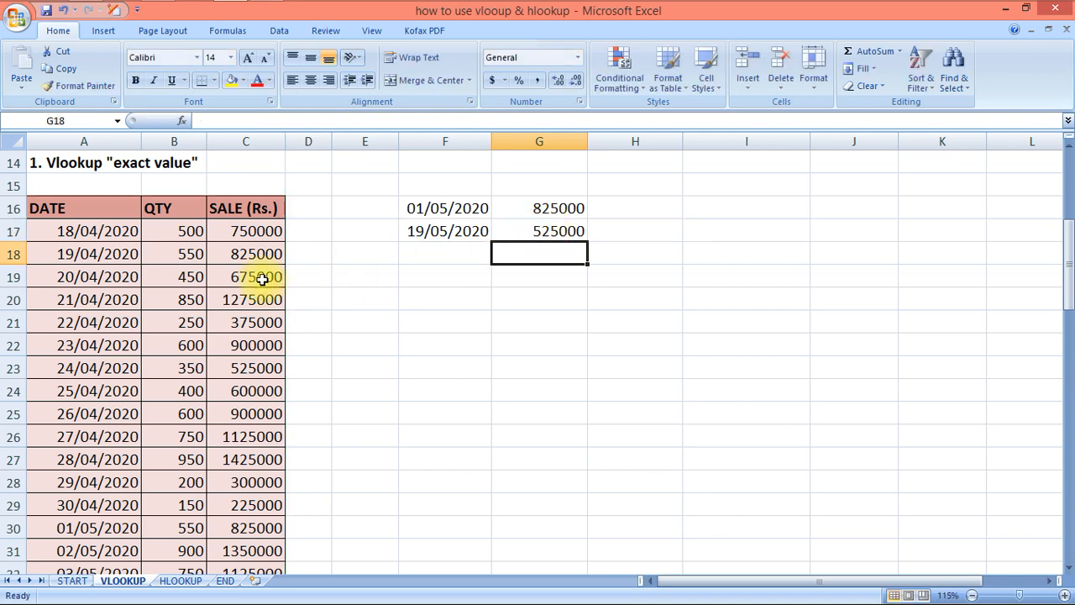
{"action": "scroll", "coordinate": [192, 487], "scroll_direction": "down", "scroll_amount": 6}
{"action": "left_click", "coordinate": [269, 528]}
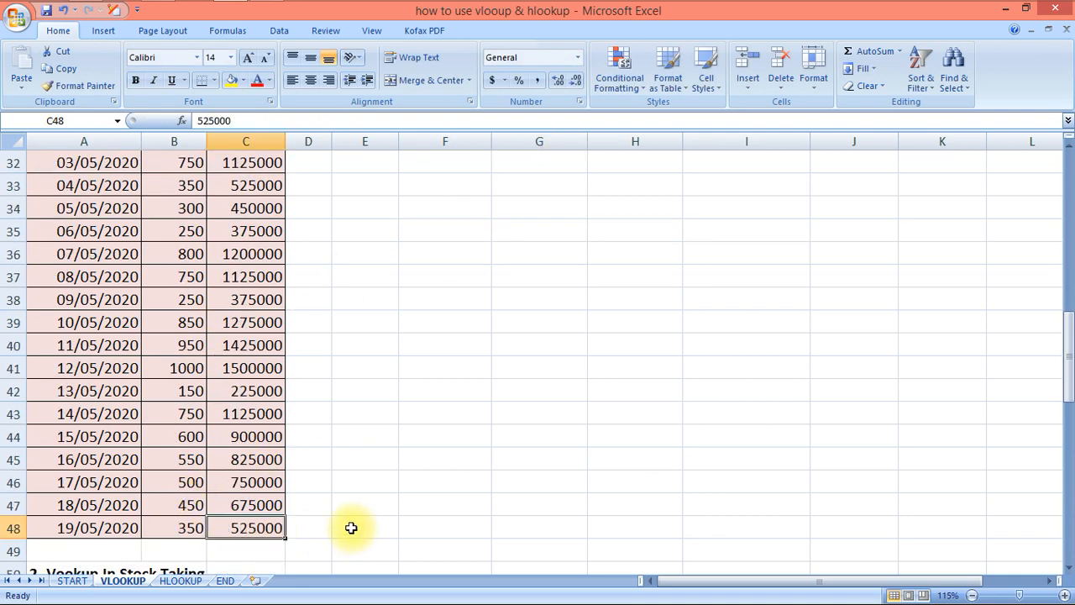
{"action": "scroll", "coordinate": [412, 470], "scroll_direction": "up", "scroll_amount": 4}
{"action": "scroll", "coordinate": [408, 374], "scroll_direction": "up", "scroll_amount": 4}
Step: Start a VLOOKUP formula in G54 of the stock-taking comparison table, with product cell E54 as the lookup value
{"action": "scroll", "coordinate": [411, 373], "scroll_direction": "down", "scroll_amount": 12}
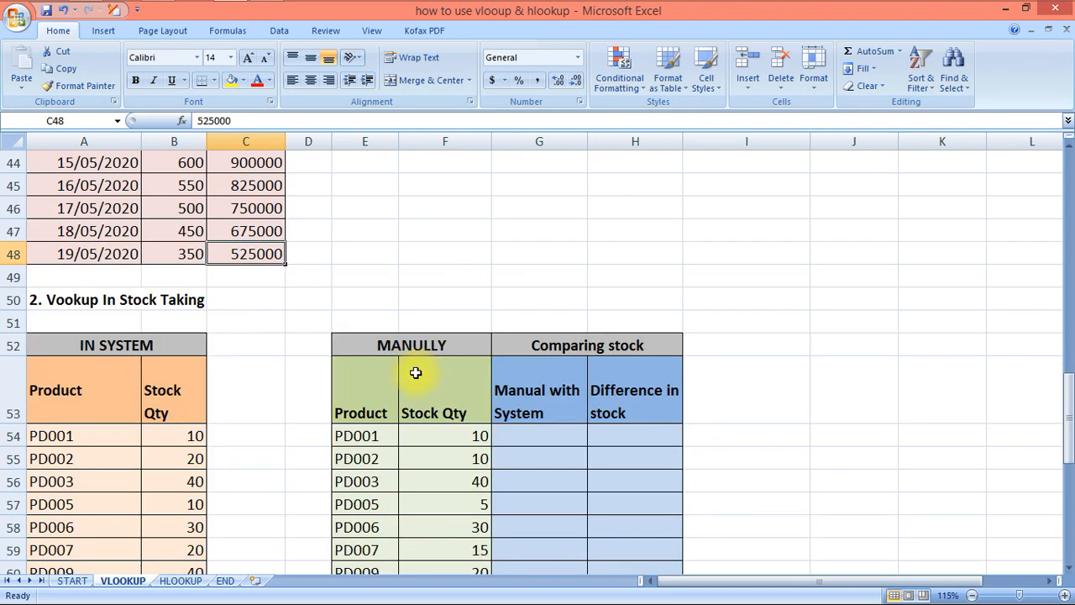
{"action": "scroll", "coordinate": [414, 372], "scroll_direction": "down", "scroll_amount": 2}
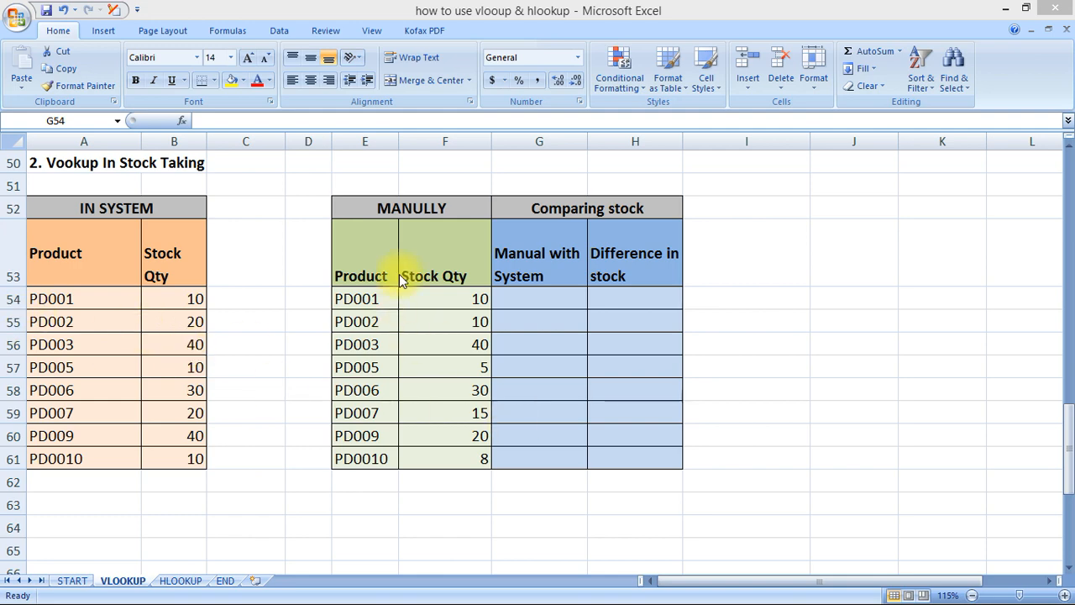
{"action": "left_click", "coordinate": [531, 297]}
{"action": "type", "text": "=vl"}
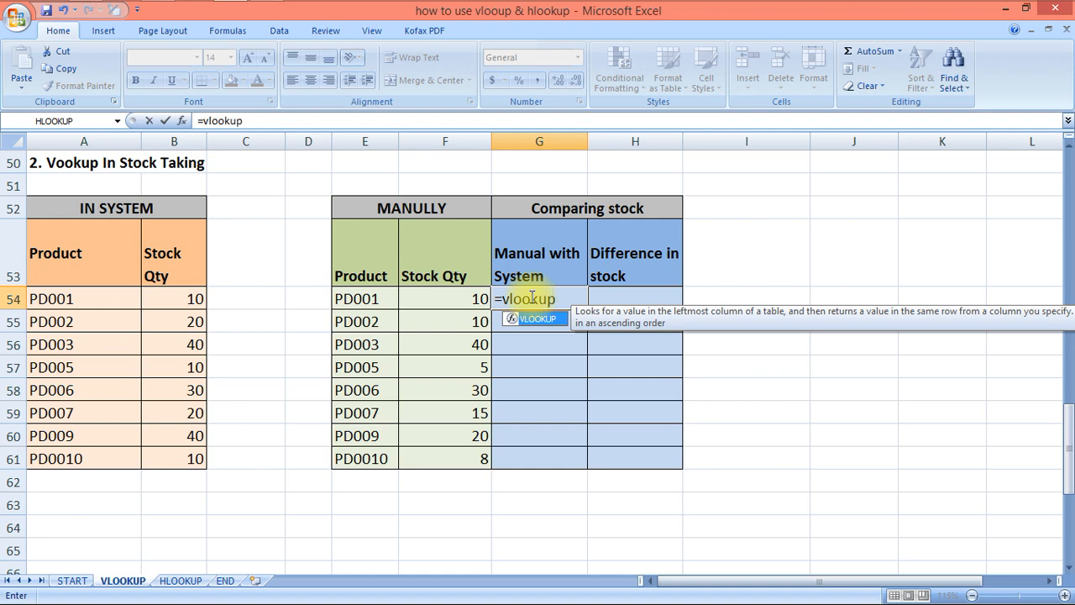
{"action": "type", "text": "ookup"}
{"action": "key", "text": "Tab"}
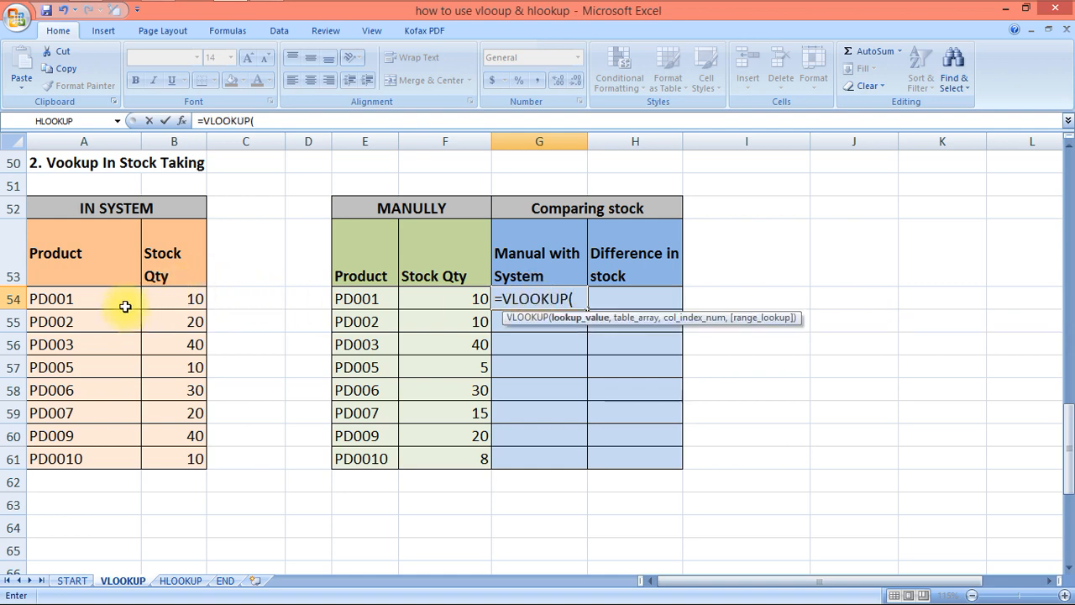
{"action": "left_click", "coordinate": [370, 298]}
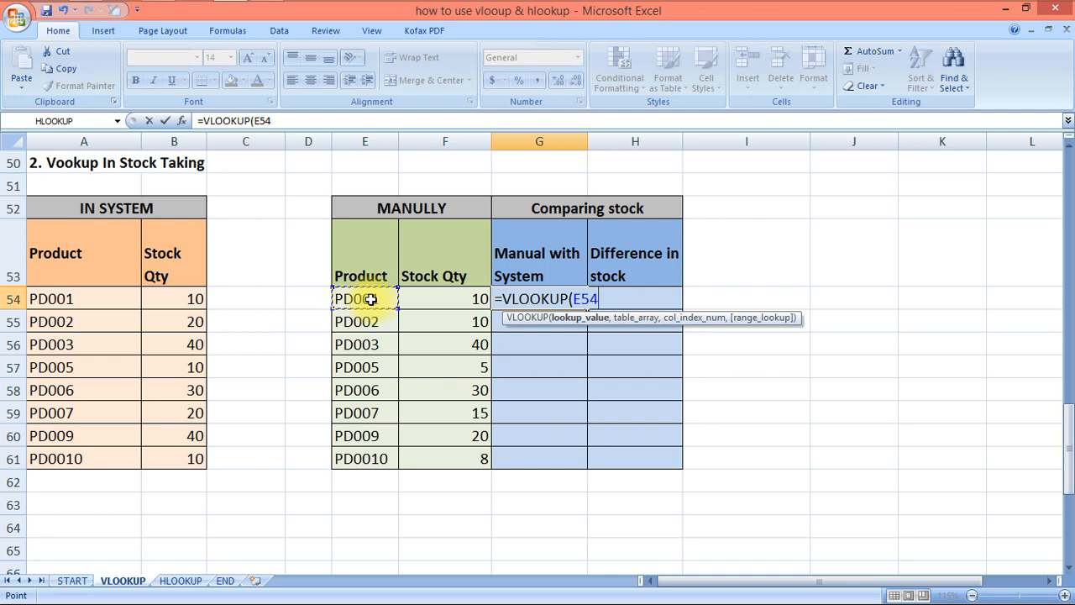
Step: Complete the G54 VLOOKUP with table array A54:B61, column index 2 and FALSE for an exact match
{"action": "type", "text": ","}
{"action": "left_click", "coordinate": [102, 299]}
{"action": "left_click_drag", "start_coordinate": [102, 299], "coordinate": [167, 457]}
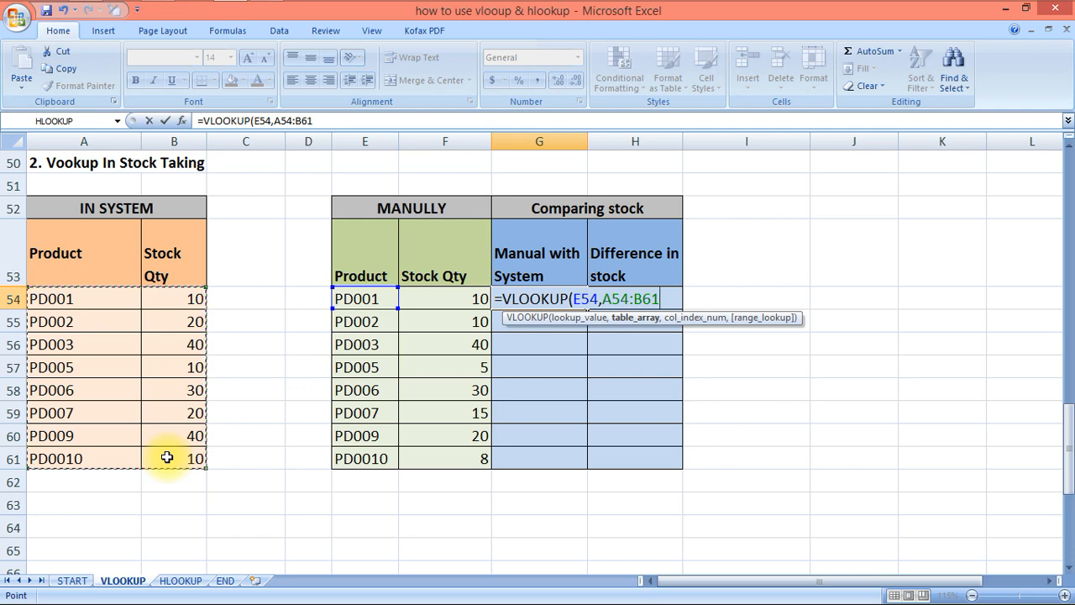
{"action": "type", "text": ",2"}
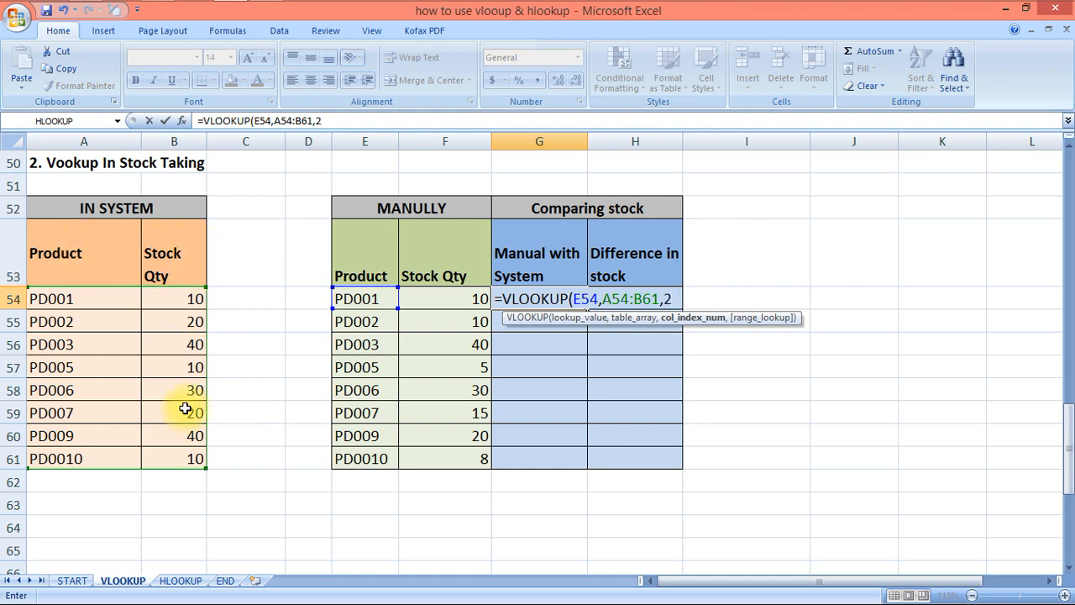
{"action": "type", "text": ",fal"}
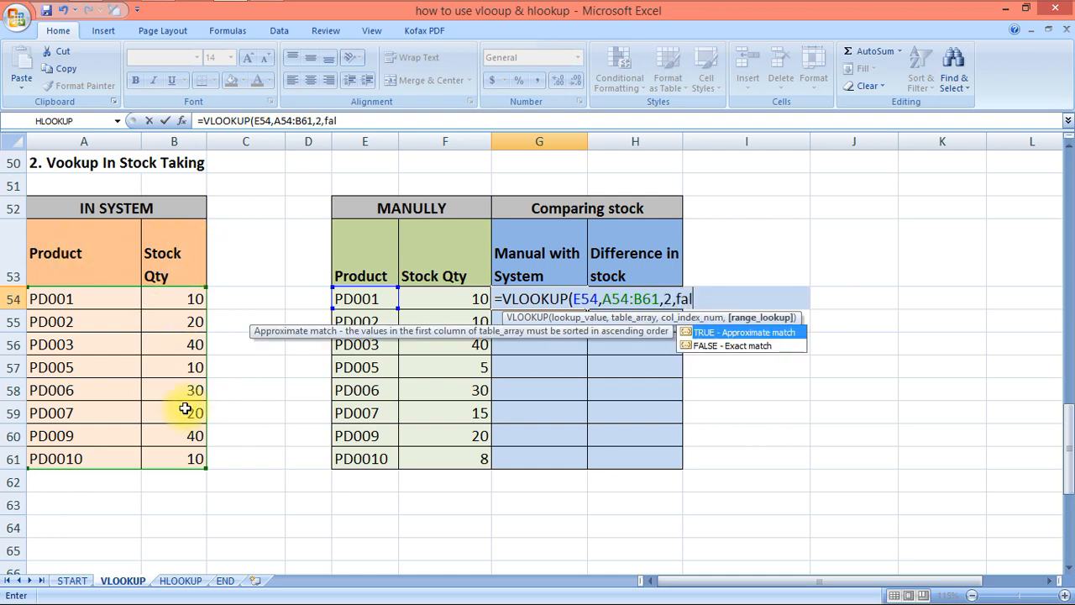
{"action": "type", "text": "se)"}
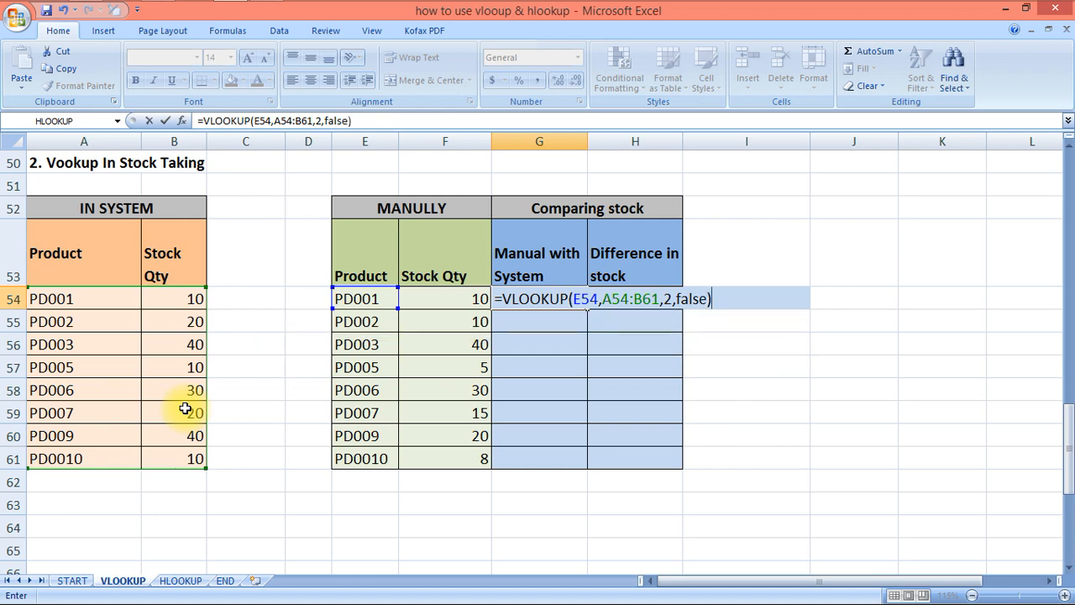
{"action": "key", "text": "Return"}
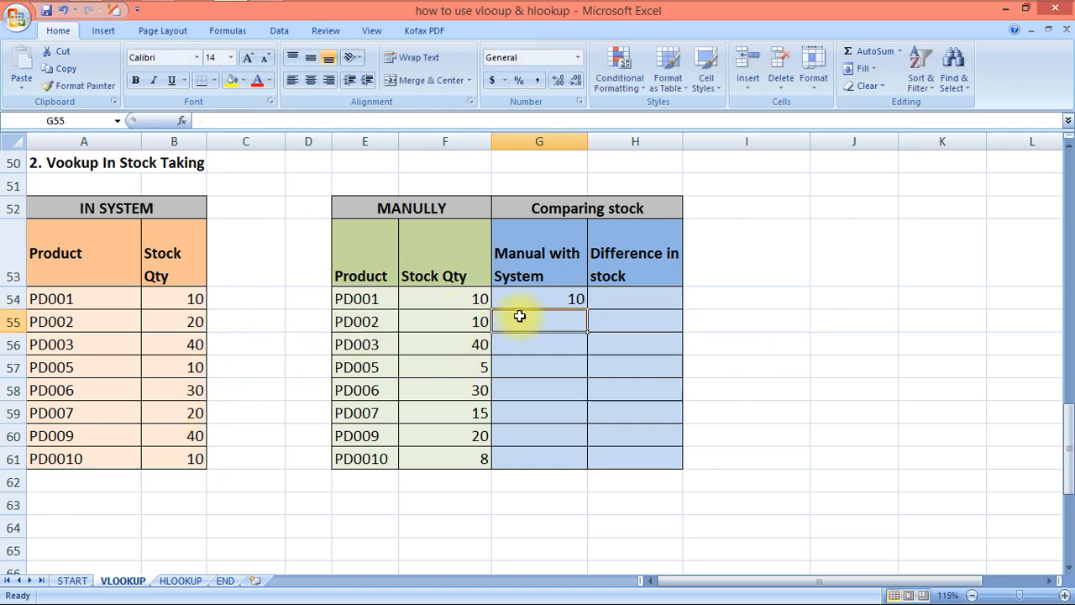
Step: Copy the VLOOKUP formula from G54 into G55:G61 for the remaining products
{"action": "left_click", "coordinate": [541, 299]}
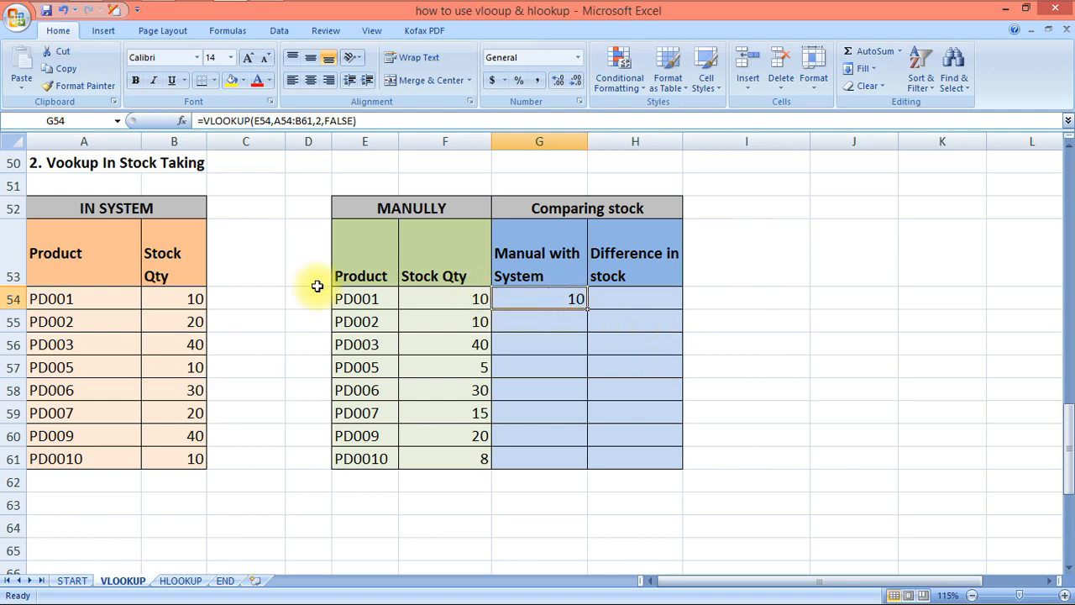
{"action": "key", "text": "ctrl+c"}
{"action": "left_click", "coordinate": [569, 318]}
{"action": "key", "text": "shift+Down"}
{"action": "key", "text": "shift+Down"}
{"action": "key", "text": "shift+Down"}
{"action": "key", "text": "shift+Down"}
{"action": "key", "text": "shift+Down"}
{"action": "key", "text": "shift+Down"}
{"action": "key", "text": "ctrl+v"}
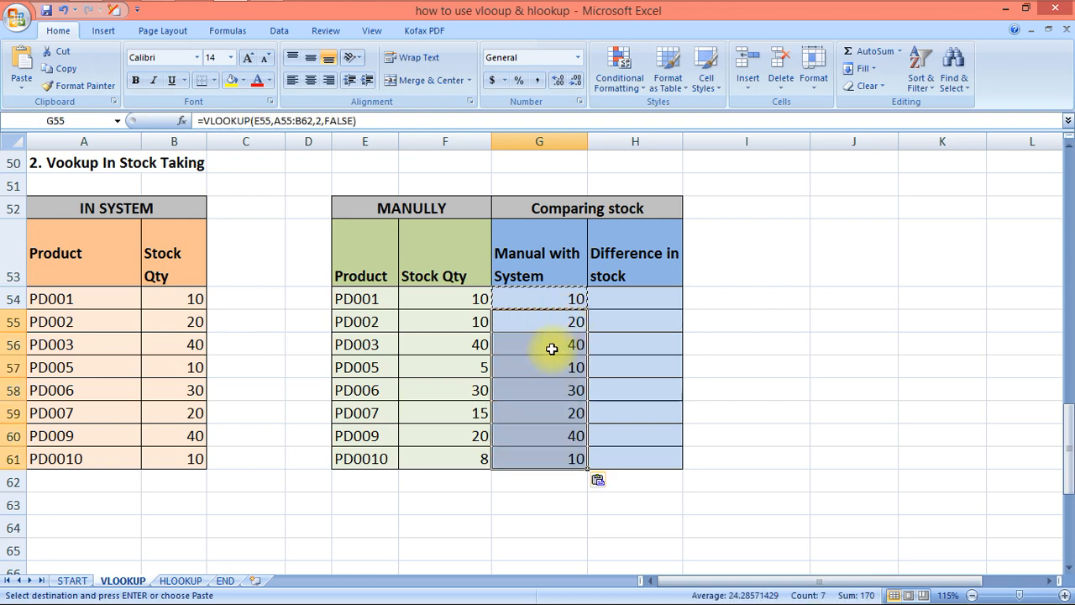
Step: Inspect the table array references in the copied VLOOKUP formulas in G55, G56 and G57
{"action": "left_click", "coordinate": [564, 319]}
{"action": "double_click", "coordinate": [574, 322]}
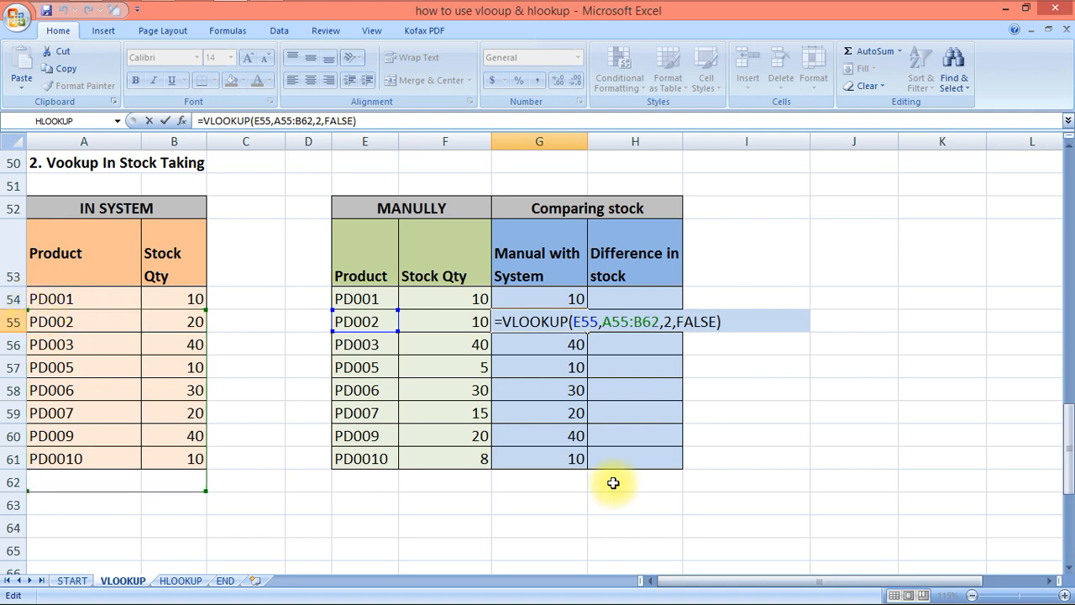
{"action": "key", "text": "ctrl+Return"}
{"action": "double_click", "coordinate": [578, 350]}
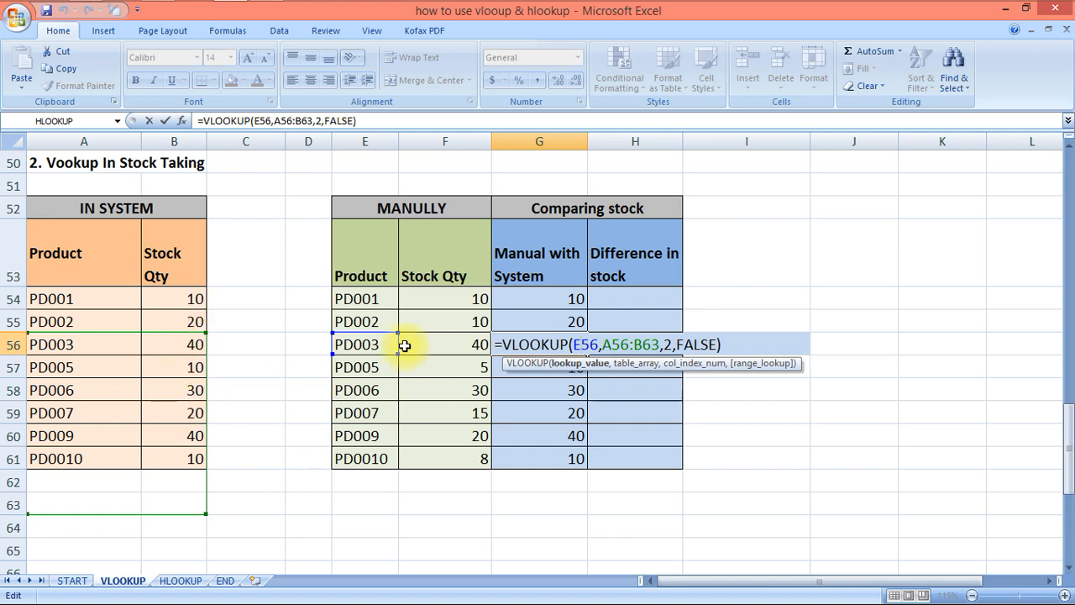
{"action": "left_click", "coordinate": [508, 367]}
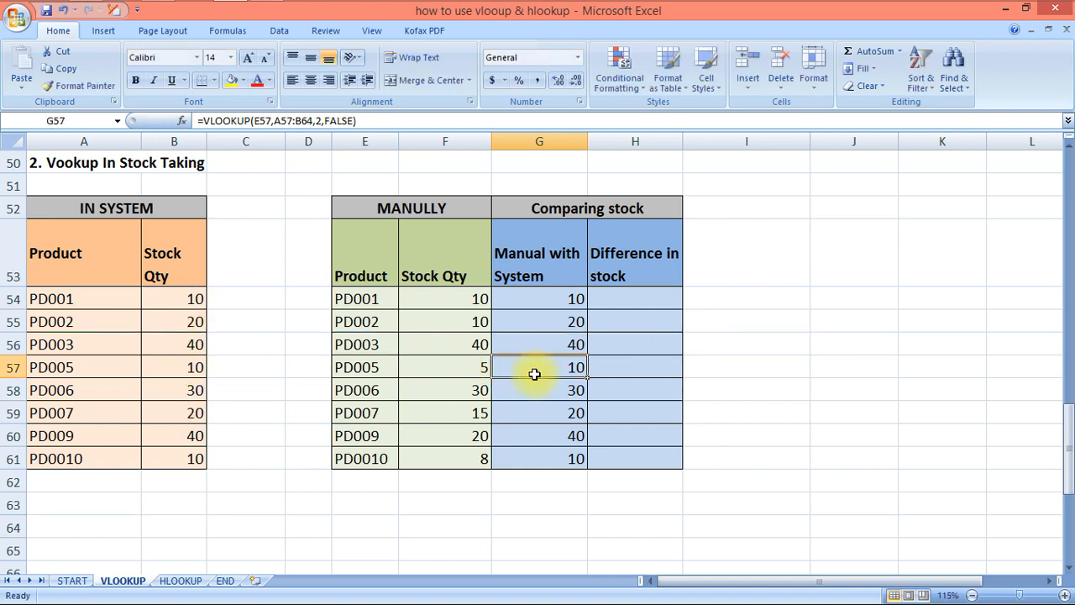
{"action": "double_click", "coordinate": [535, 375]}
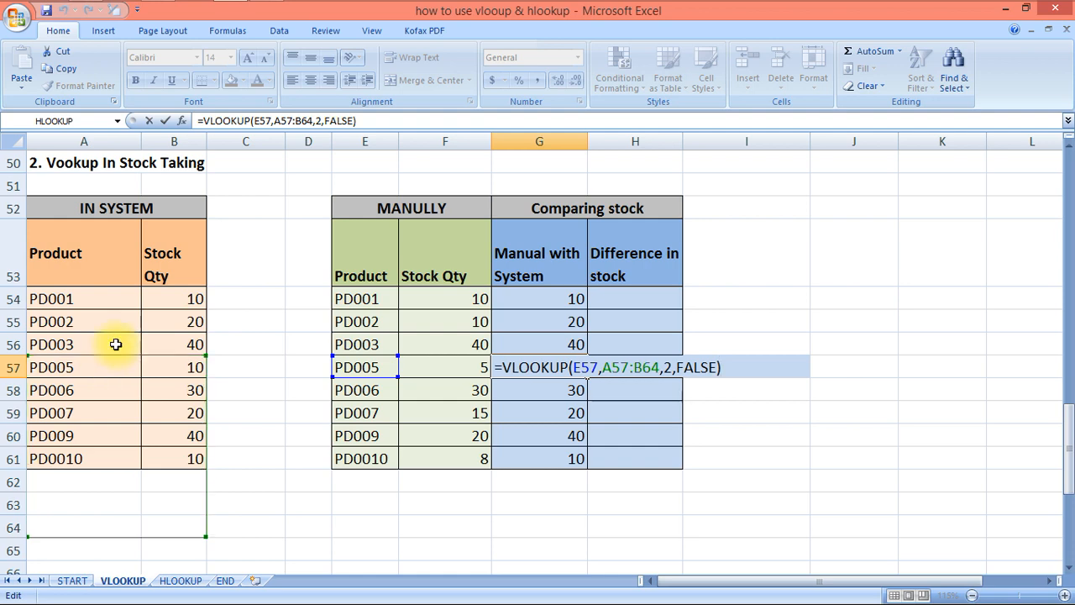
{"action": "key", "text": "ctrl+Return"}
Step: Make the table array in the G54 VLOOKUP formula absolute as $A$54:$B$61
{"action": "left_click", "coordinate": [577, 299]}
{"action": "double_click", "coordinate": [578, 299]}
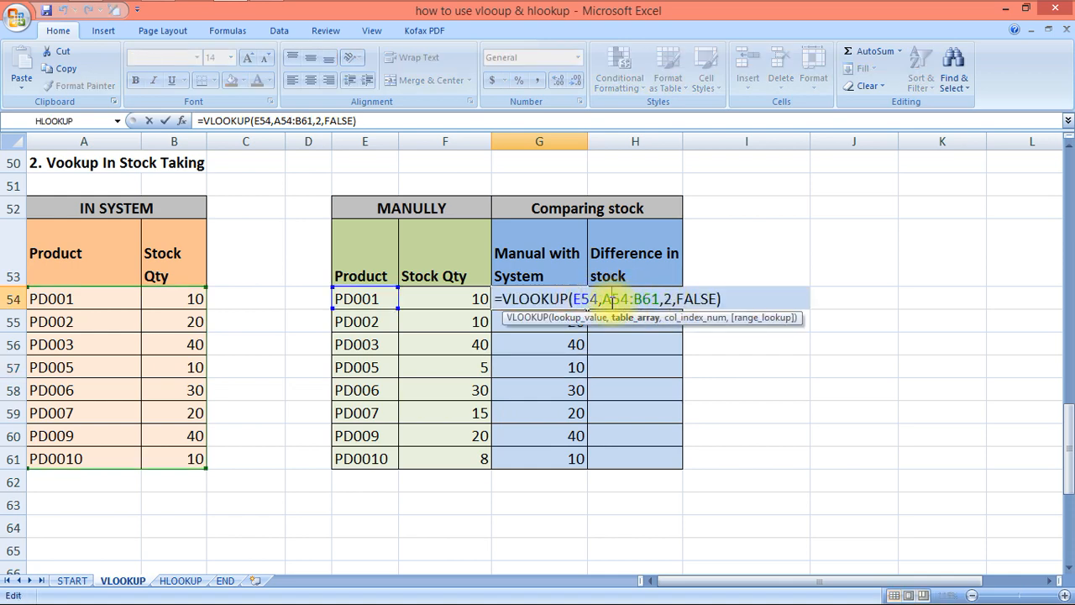
{"action": "left_click", "coordinate": [611, 298]}
{"action": "key", "text": "F4"}
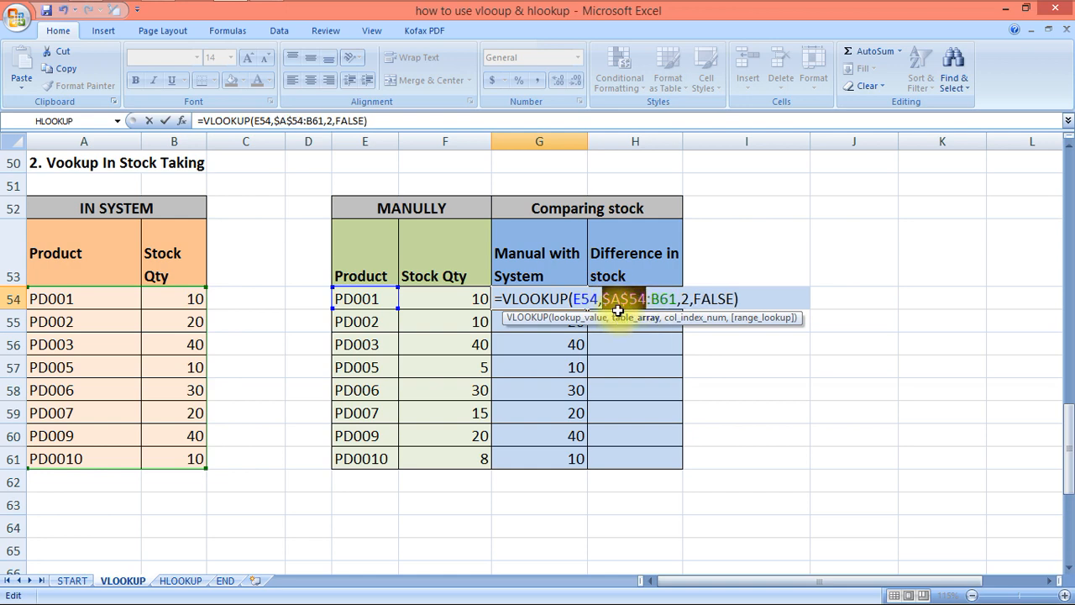
{"action": "left_click_drag", "start_coordinate": [646, 299], "coordinate": [603, 299]}
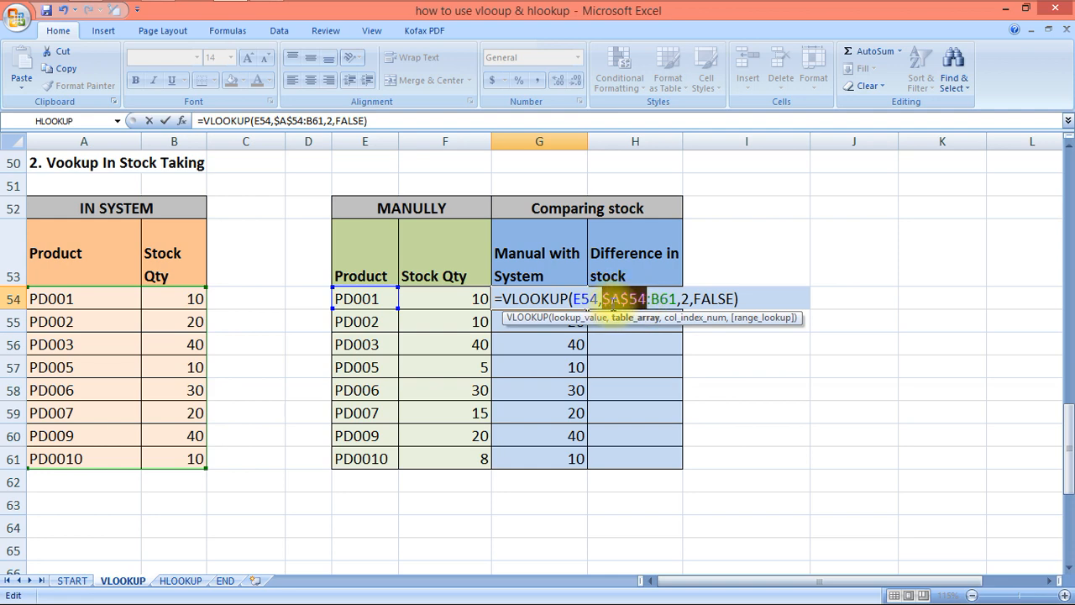
{"action": "left_click", "coordinate": [666, 299]}
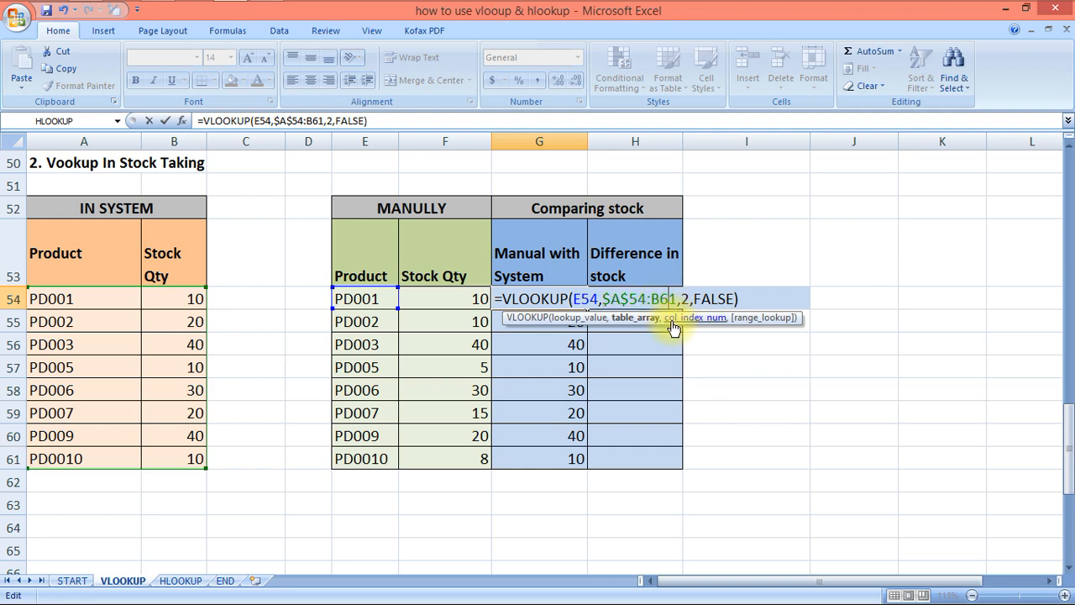
{"action": "key", "text": "F4"}
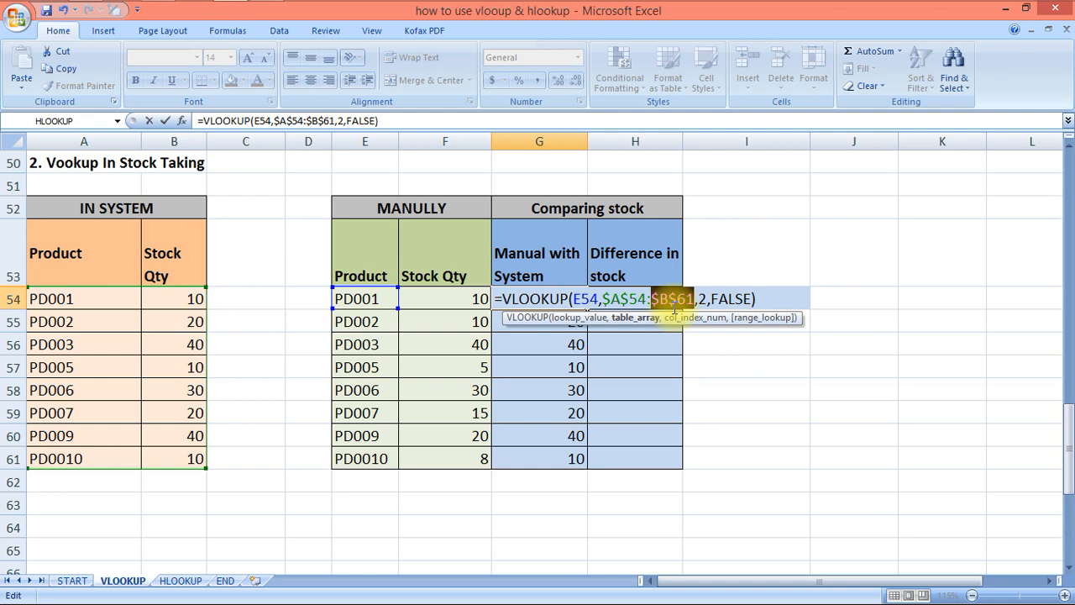
{"action": "key", "text": "Return"}
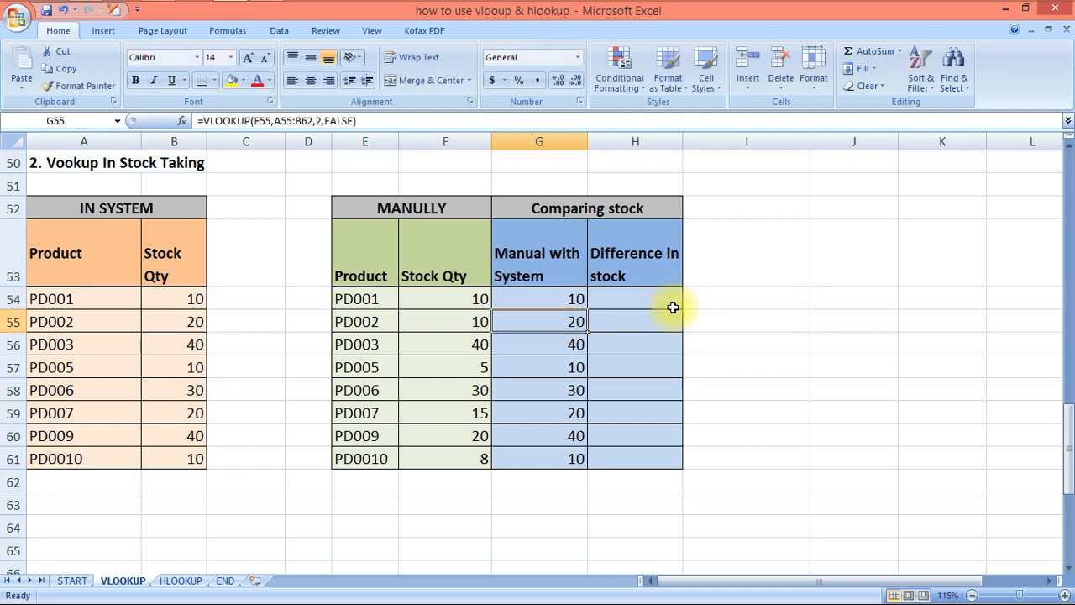
Step: Copy the corrected VLOOKUP formula from G54 over the formulas in G55:G61
{"action": "left_click", "coordinate": [568, 299]}
{"action": "key", "text": "ctrl+c"}
{"action": "key", "text": "Down"}
{"action": "key", "text": "shift+Down"}
{"action": "key", "text": "shift+Down"}
{"action": "key", "text": "shift+Down"}
{"action": "key", "text": "shift+Down"}
{"action": "key", "text": "shift+Down"}
{"action": "key", "text": "shift+Down"}
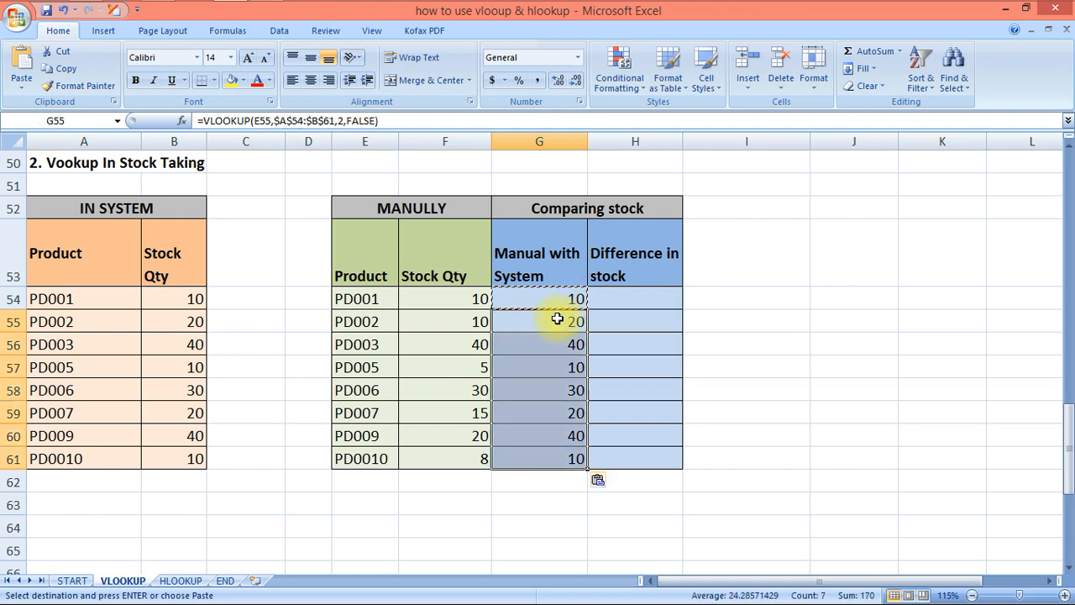
{"action": "key", "text": "ctrl+v"}
Step: Check the table array references in the VLOOKUP formulas in G55 and G56
{"action": "left_click", "coordinate": [563, 325]}
{"action": "double_click", "coordinate": [563, 325]}
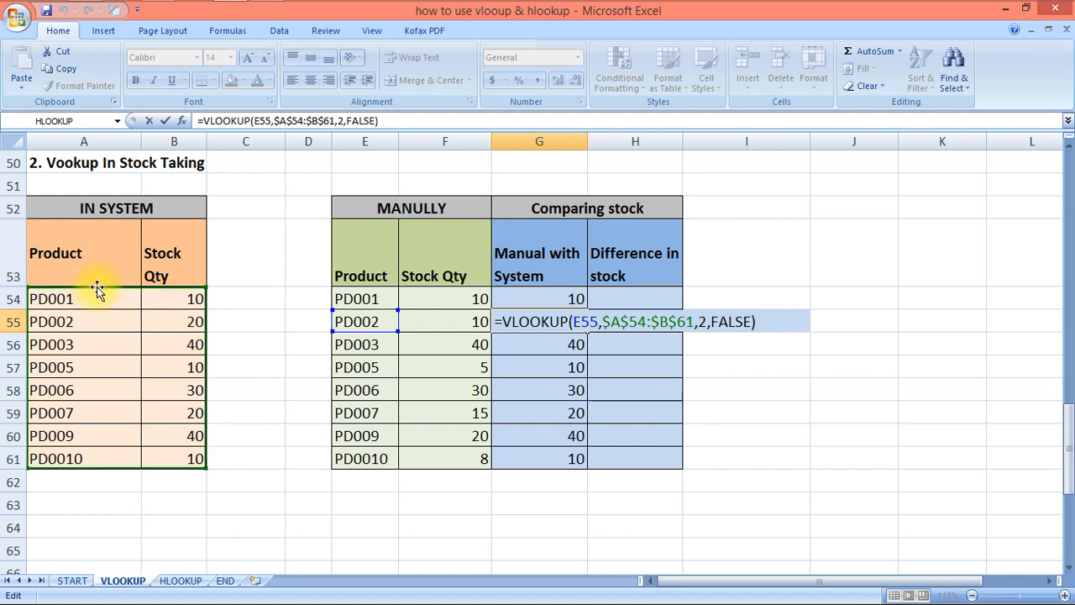
{"action": "left_click", "coordinate": [577, 346]}
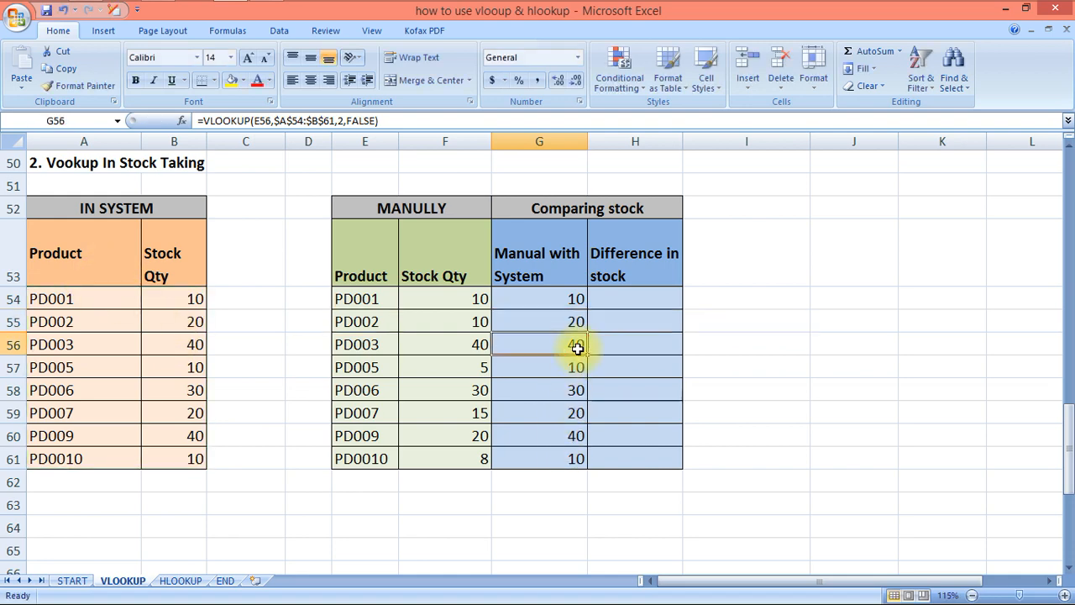
{"action": "double_click", "coordinate": [576, 346]}
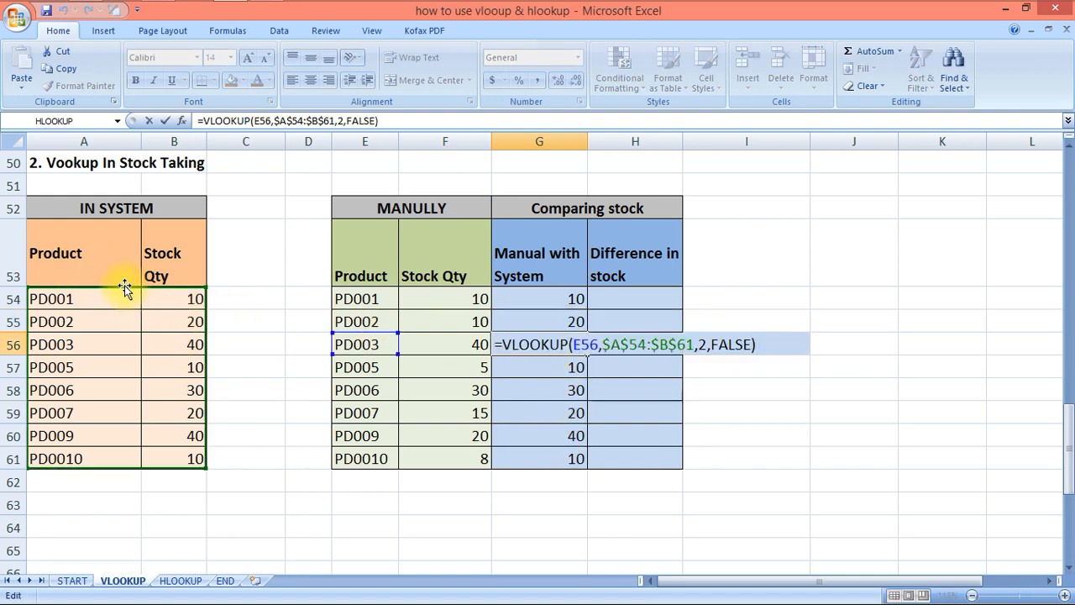
{"action": "key", "text": "Return"}
Step: Enter the stock difference formula +G54-F54 in H54, subtracting the manual quantity from the system quantity
{"action": "left_click", "coordinate": [648, 300]}
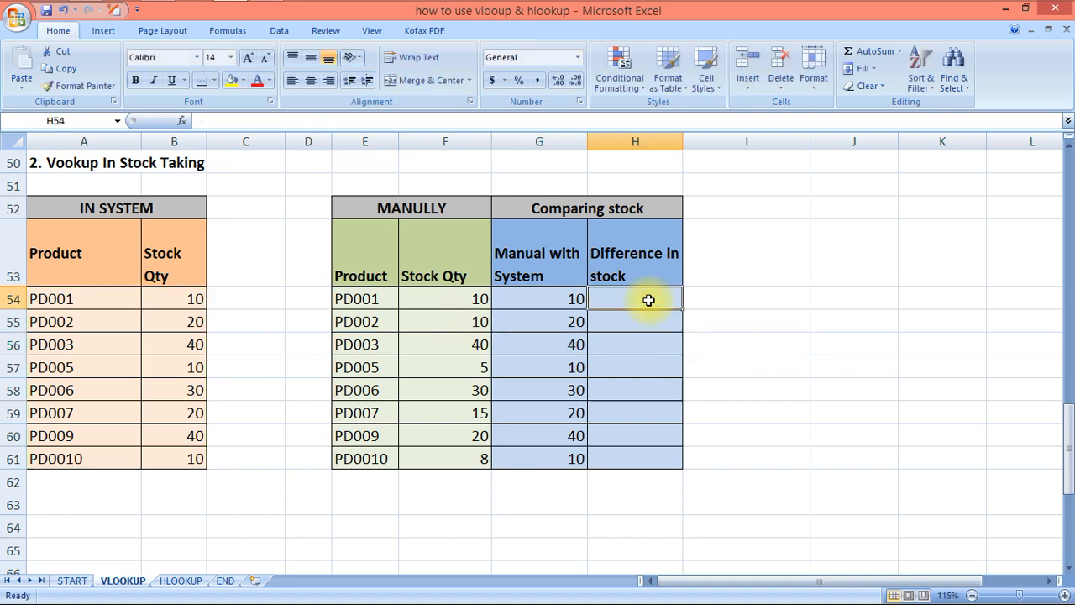
{"action": "type", "text": "+"}
{"action": "key", "text": "Left"}
{"action": "key", "text": "Left"}
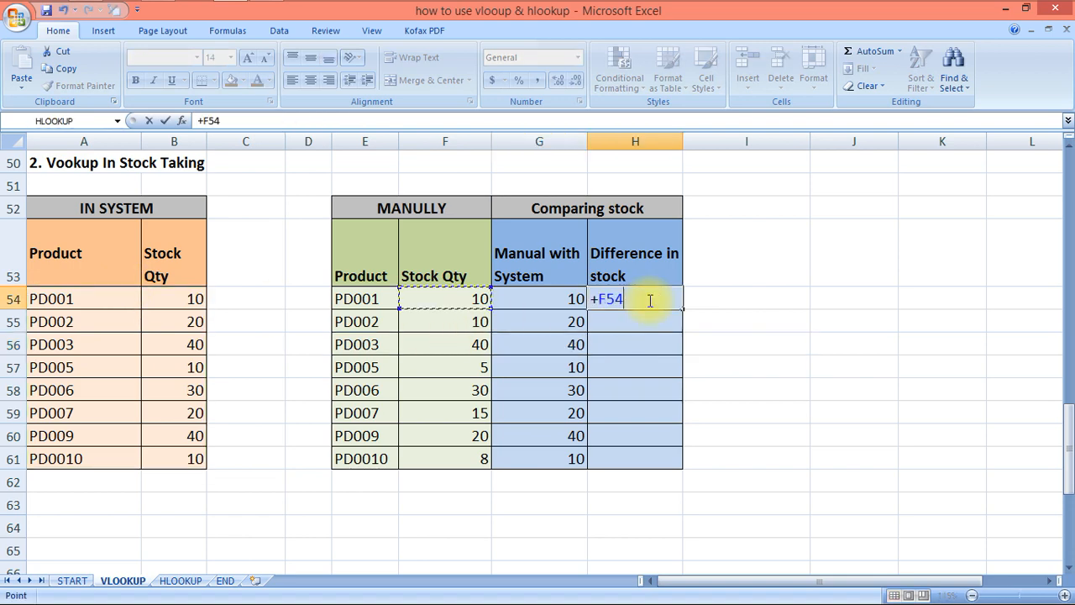
{"action": "key", "text": "Right"}
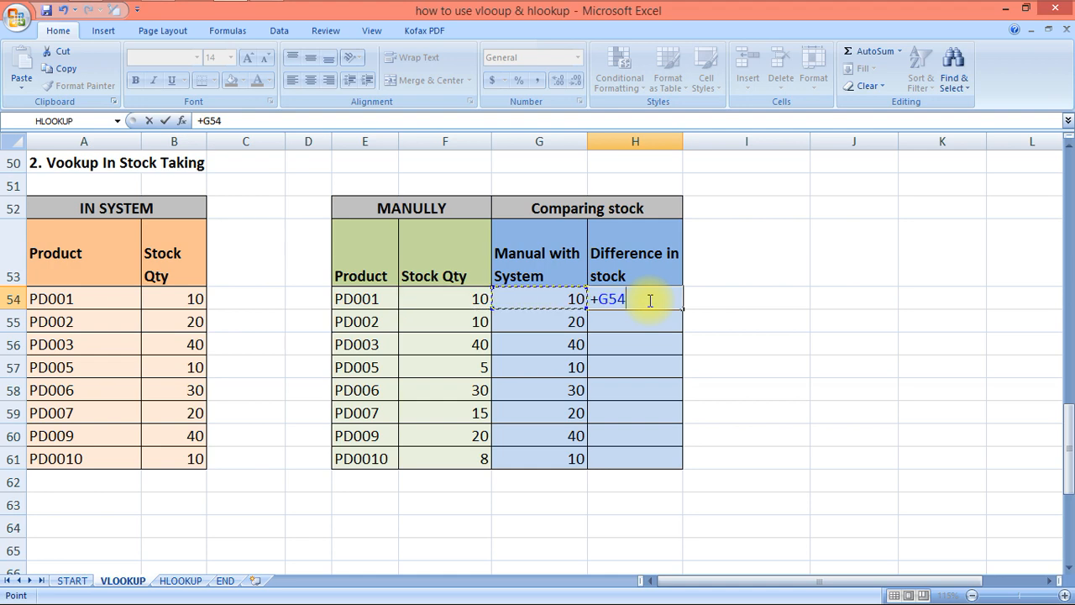
{"action": "type", "text": "-"}
{"action": "key", "text": "Left"}
{"action": "key", "text": "Left"}
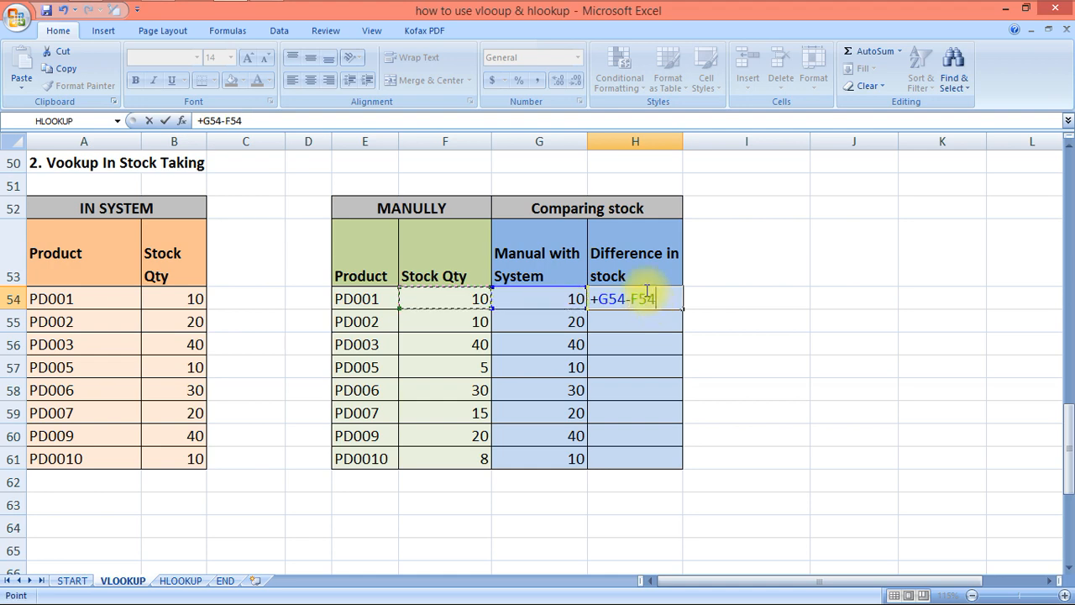
{"action": "key", "text": "Return"}
Step: Copy the stock difference formula from H54 into H55:H61 for the remaining products
{"action": "left_click", "coordinate": [645, 289]}
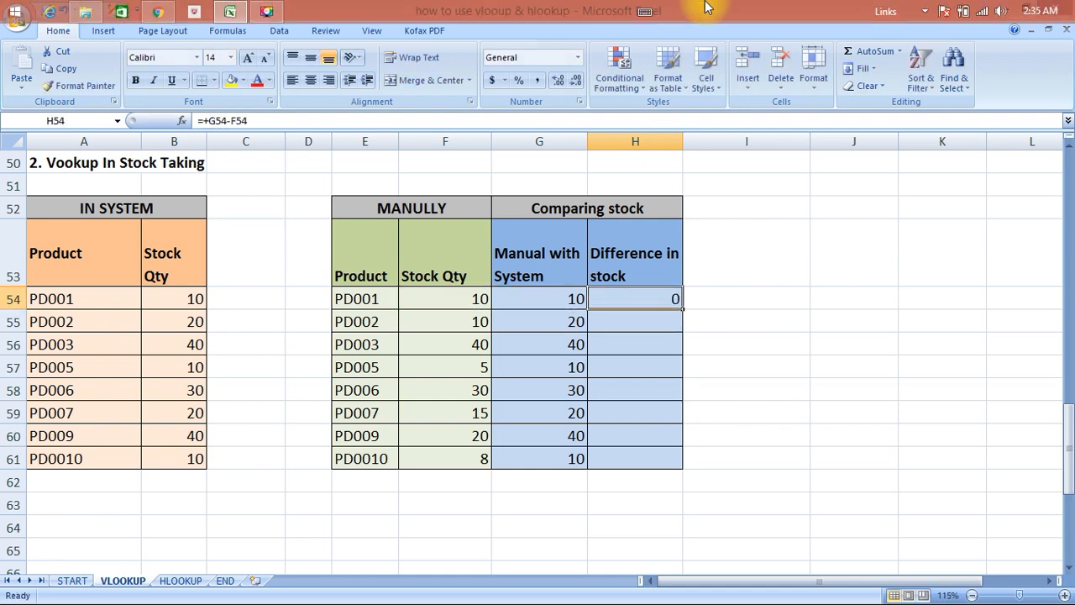
{"action": "key", "text": "ctrl+c"}
{"action": "key", "text": "Down"}
{"action": "key", "text": "shift+Down"}
{"action": "key", "text": "shift+Down"}
{"action": "key", "text": "shift+Down"}
{"action": "key", "text": "shift+Down"}
{"action": "key", "text": "shift+Down"}
{"action": "key", "text": "shift+Down"}
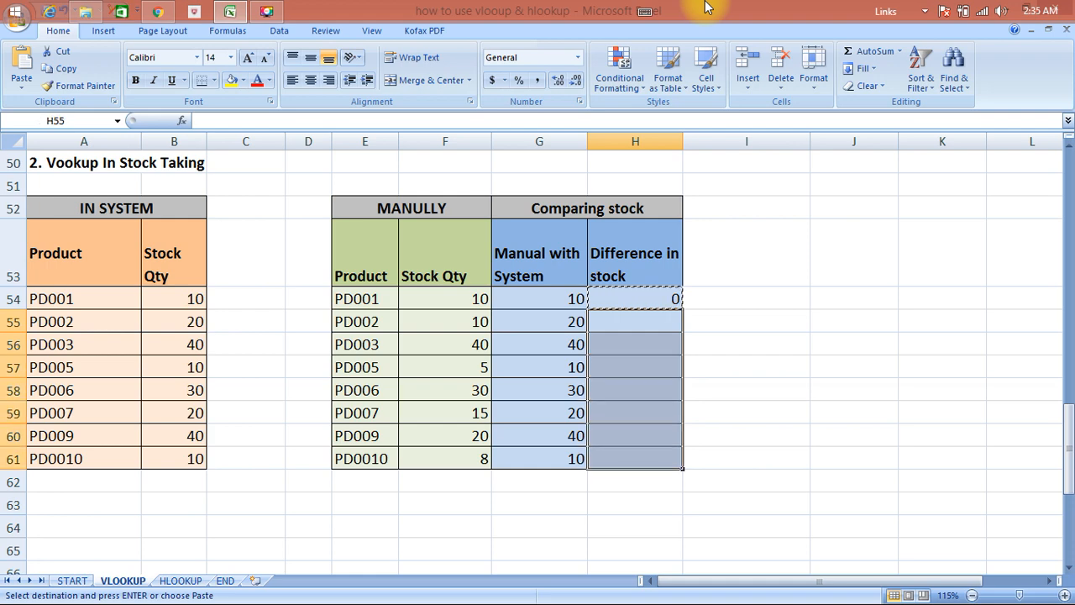
{"action": "key", "text": "ctrl+v"}
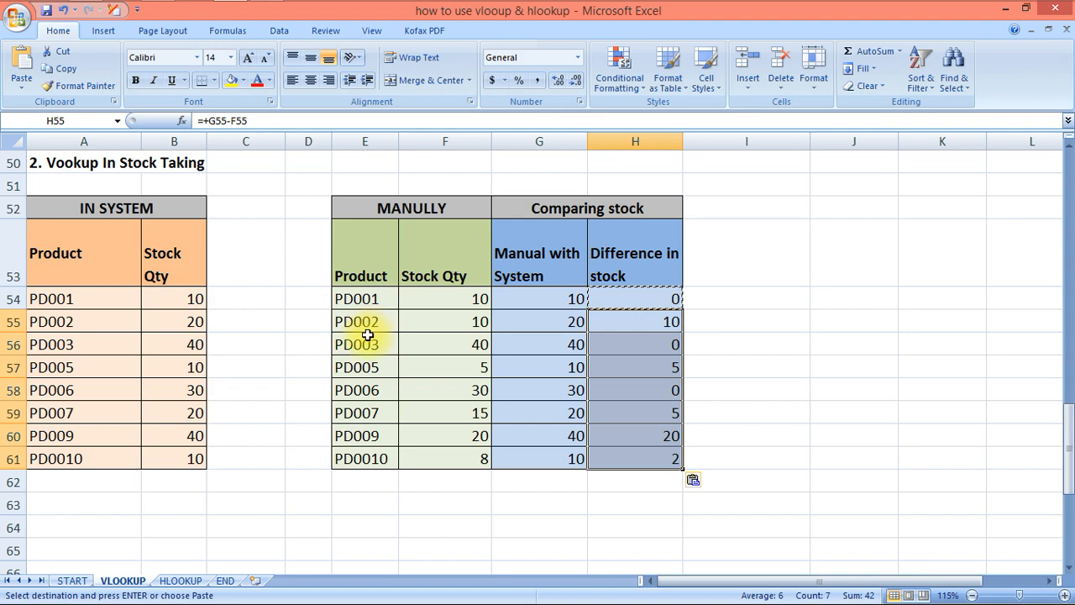
Step: Switch to the HLOOKUP worksheet and go to its approximate-value commission example
{"action": "scroll", "coordinate": [453, 311], "scroll_direction": "up", "scroll_amount": 7}
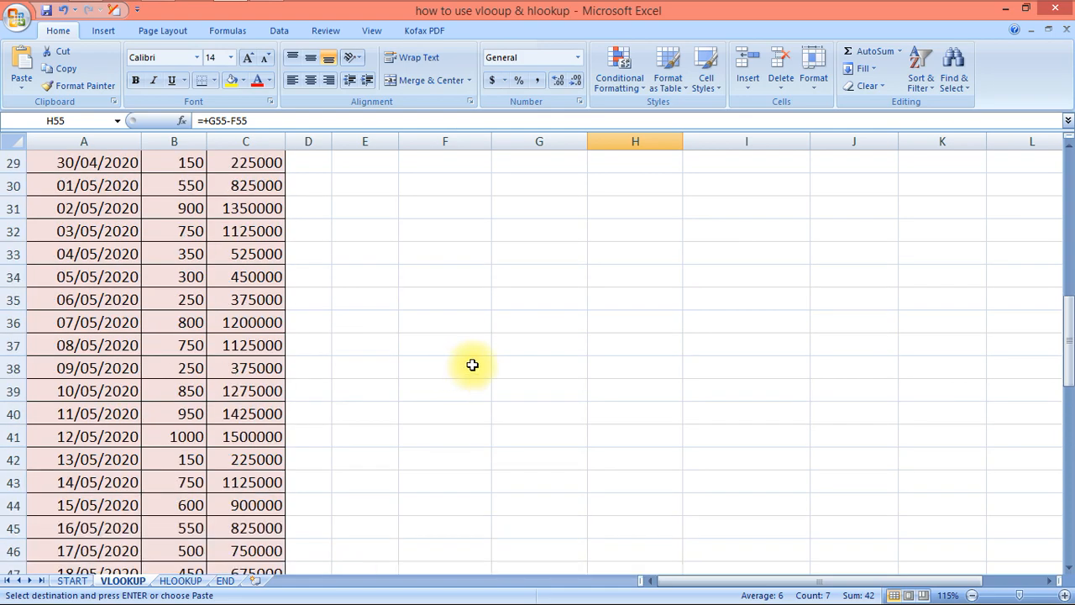
{"action": "scroll", "coordinate": [474, 357], "scroll_direction": "up", "scroll_amount": 9}
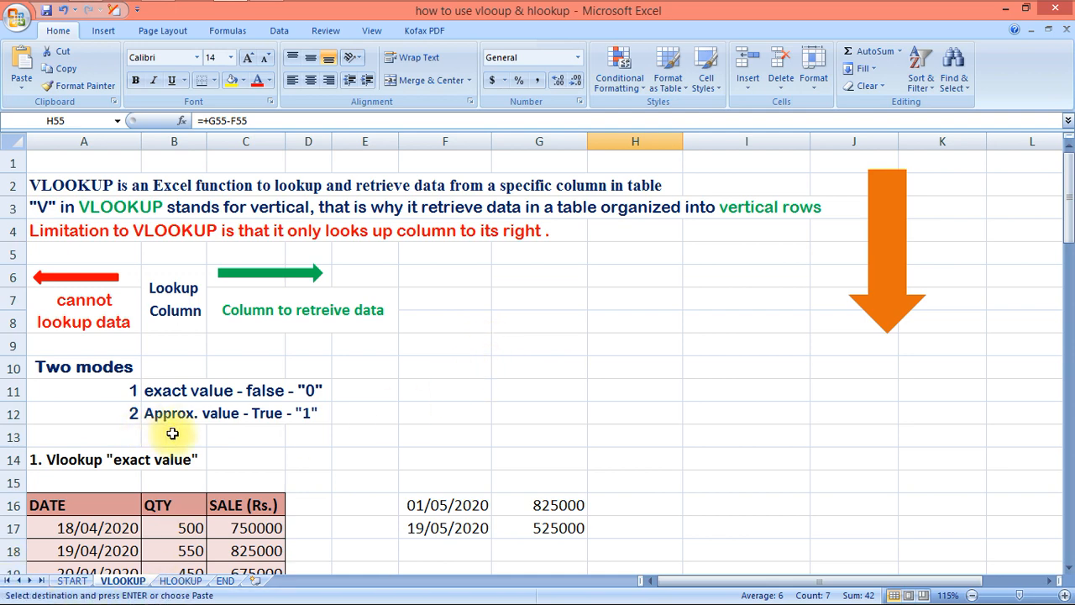
{"action": "left_click", "coordinate": [181, 580]}
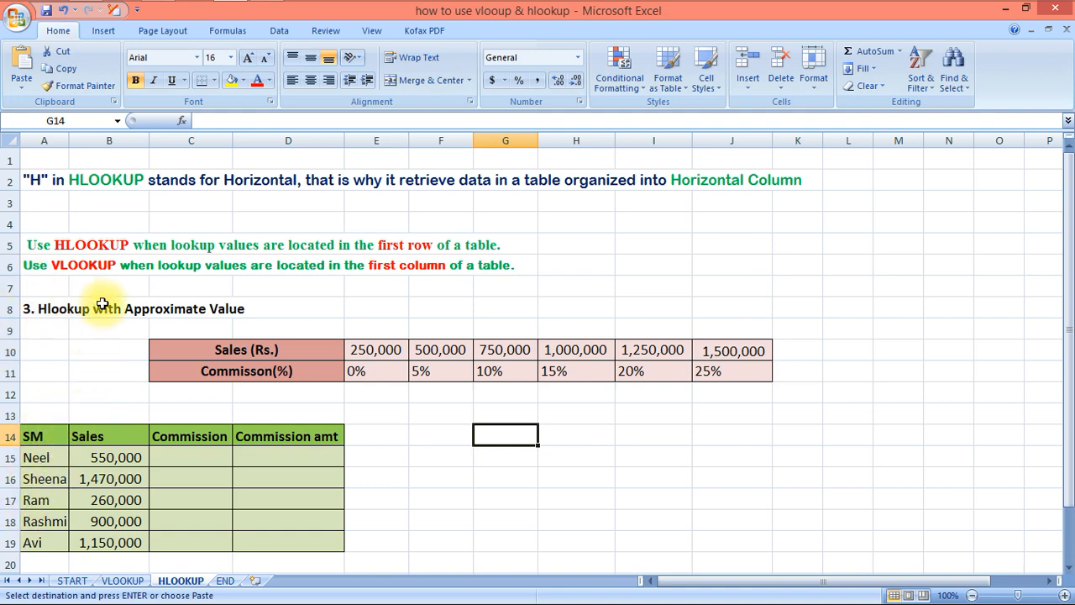
{"action": "scroll", "coordinate": [200, 401], "scroll_direction": "down", "scroll_amount": 1}
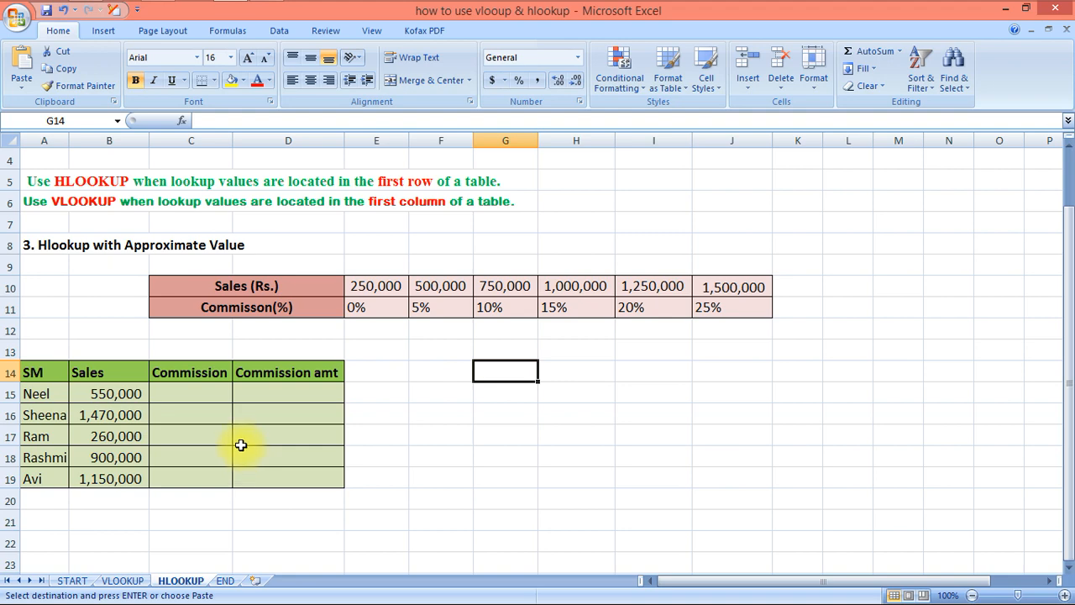
Step: Start an HLOOKUP formula in Commission cell C15, with sales cell B15 as the lookup value
{"action": "left_click", "coordinate": [206, 397]}
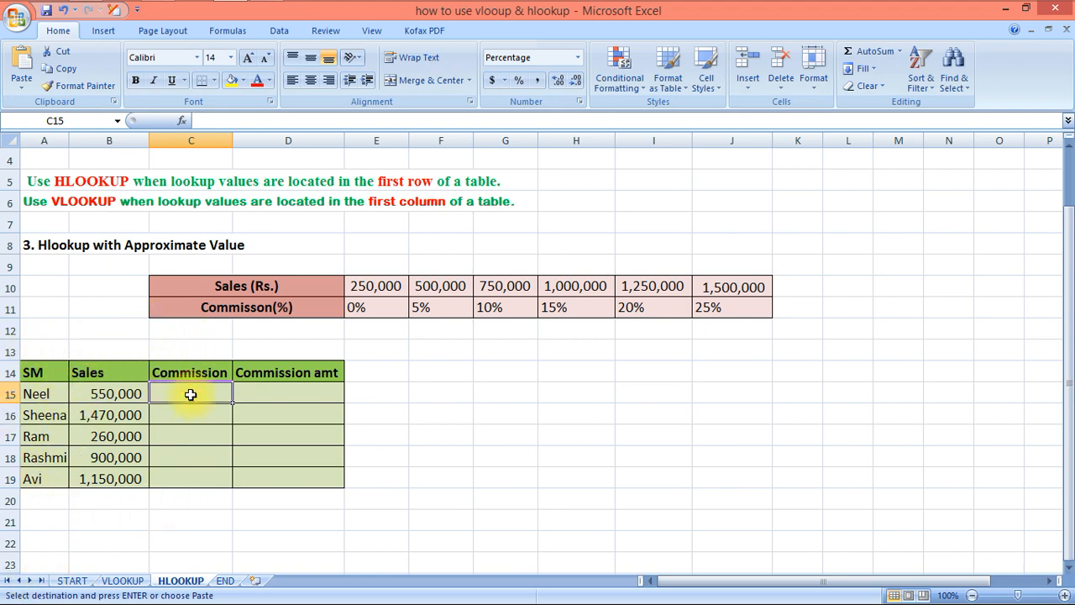
{"action": "type", "text": "="}
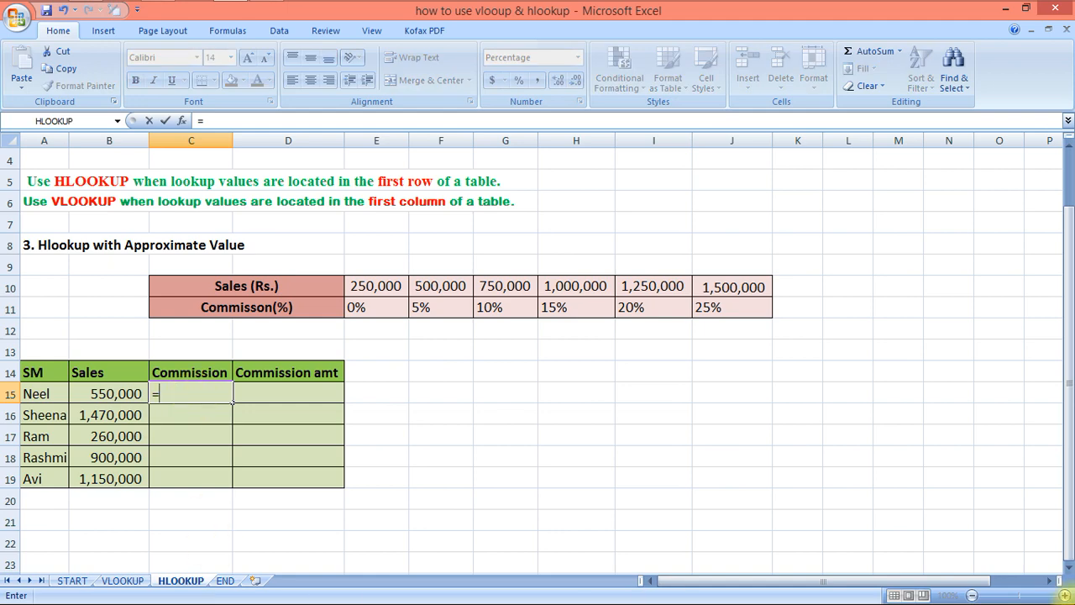
{"action": "type", "text": "hlook"}
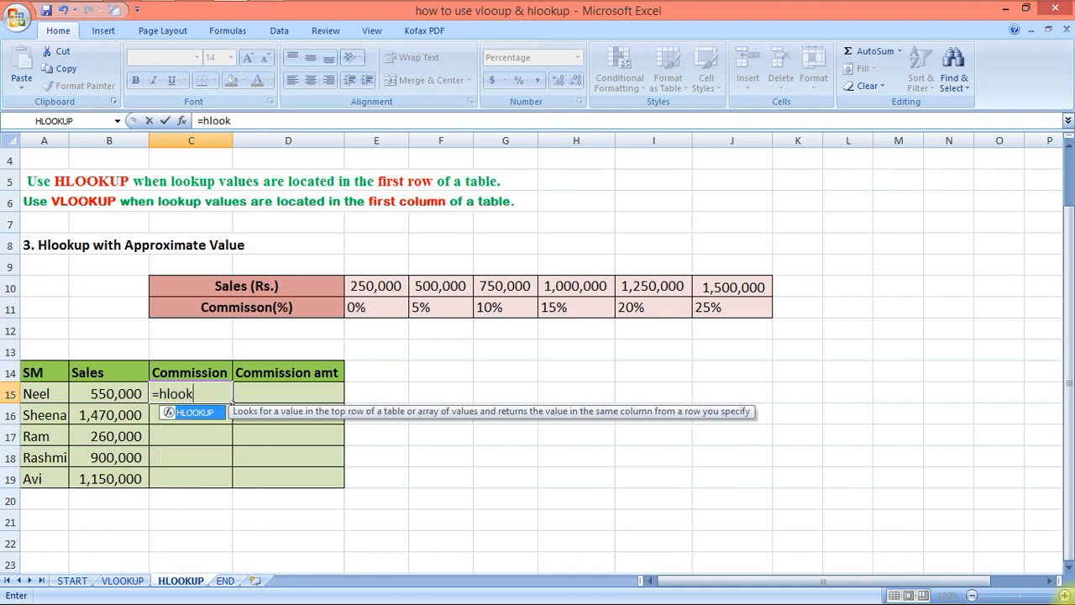
{"action": "type", "text": "up"}
{"action": "key", "text": "Tab"}
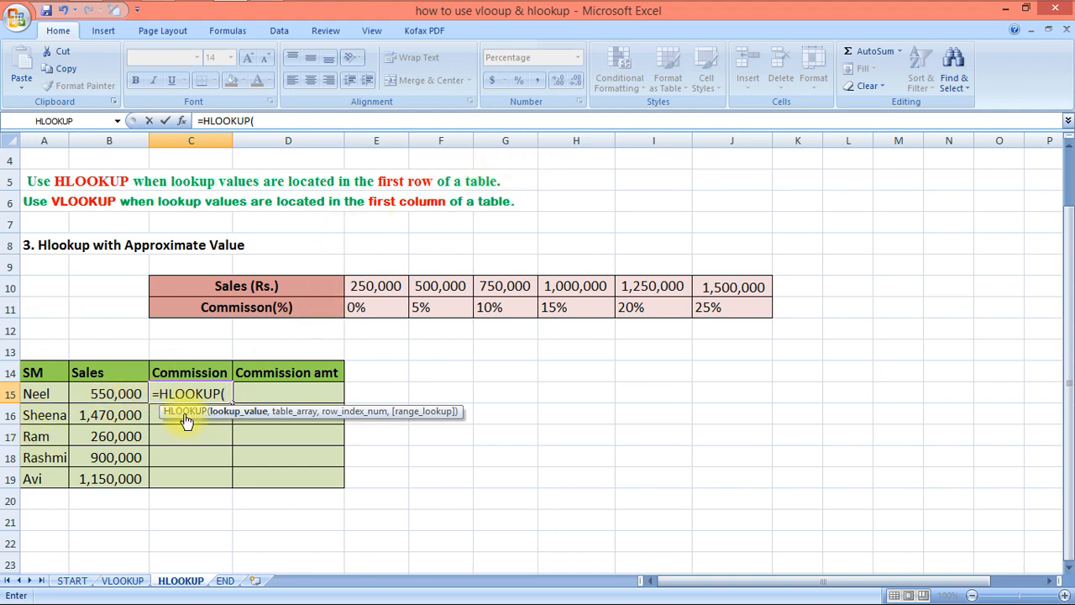
{"action": "left_click", "coordinate": [118, 395]}
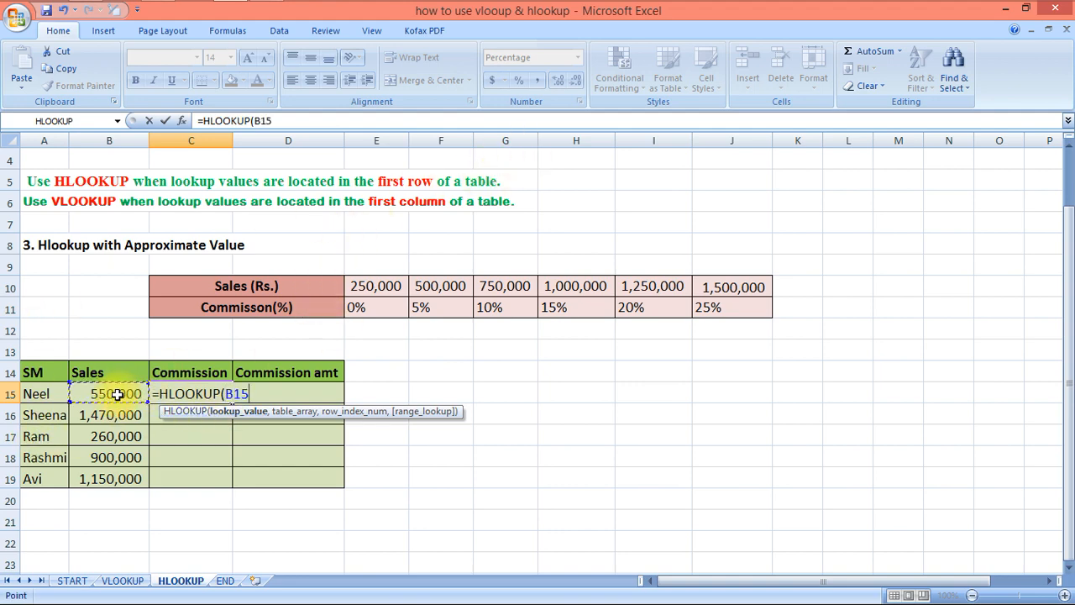
{"action": "type", "text": ","}
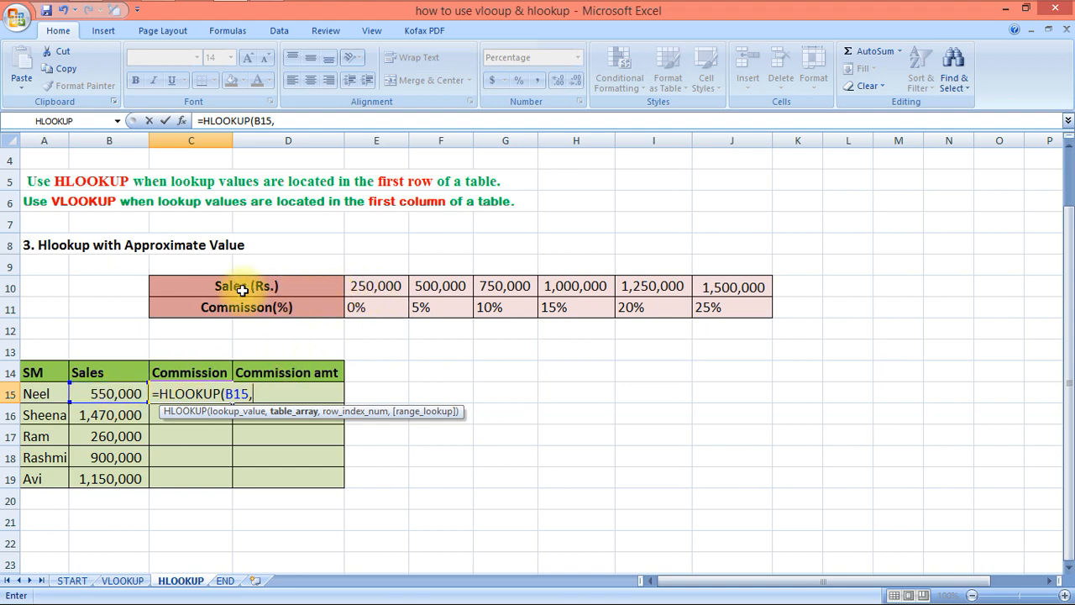
Step: Add the sales and commission table C10:J11 as the HLOOKUP table array, made absolute as $C$10:$J$11
{"action": "left_click_drag", "start_coordinate": [218, 288], "coordinate": [710, 307]}
{"action": "type", "text": ","}
{"action": "left_click", "coordinate": [266, 395]}
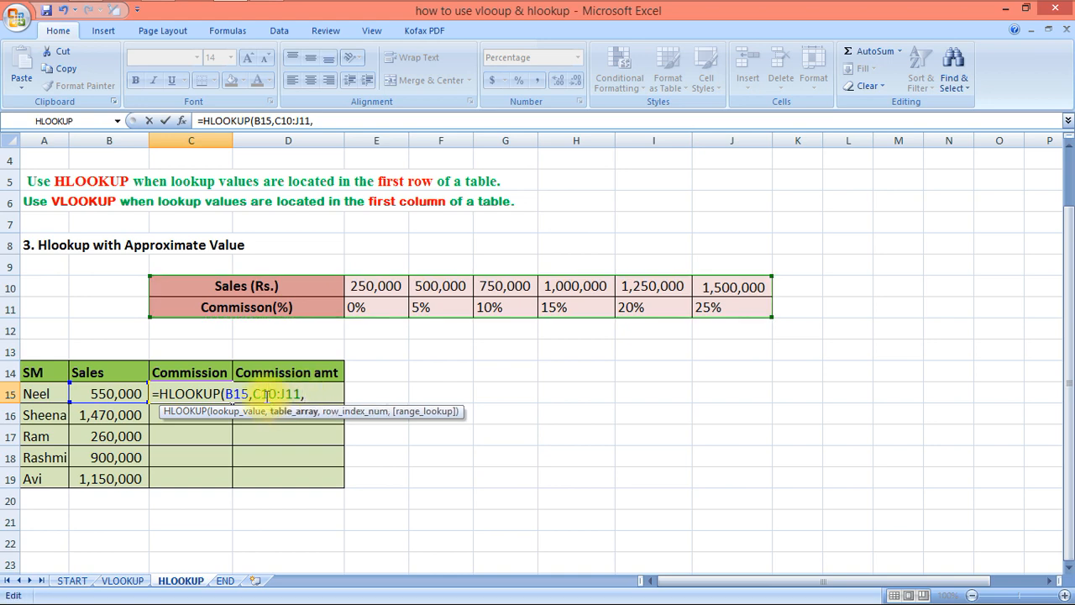
{"action": "key", "text": "F4"}
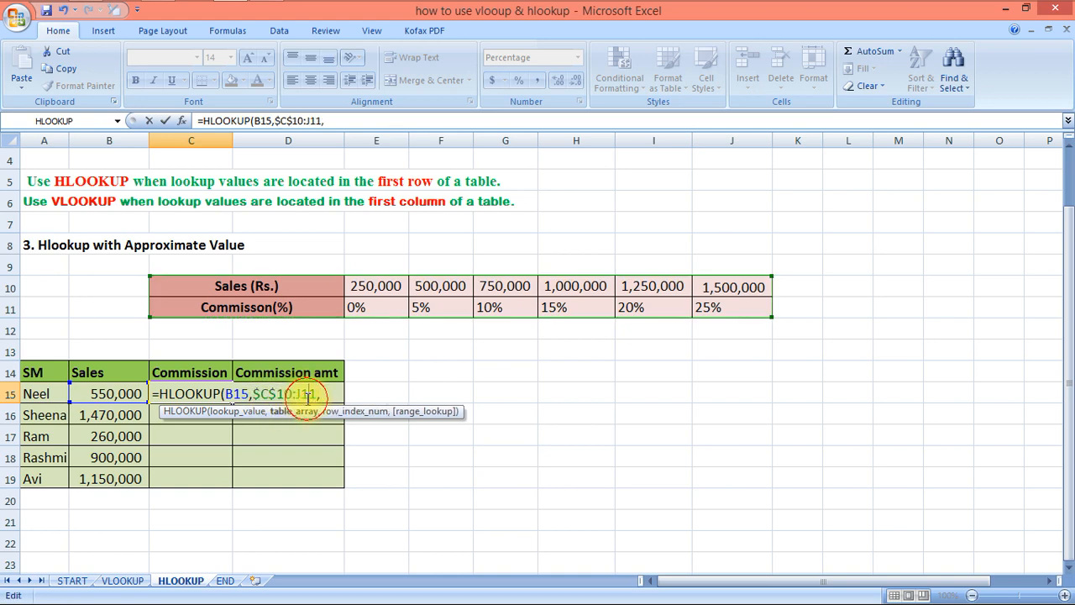
{"action": "left_click", "coordinate": [307, 394]}
{"action": "key", "text": "F4"}
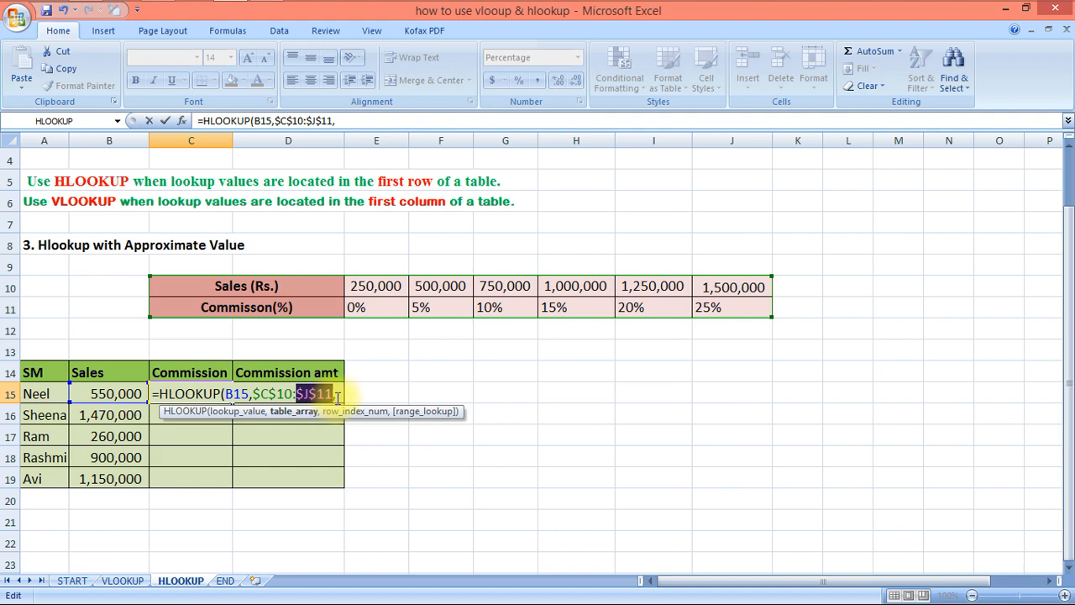
{"action": "left_click", "coordinate": [338, 394]}
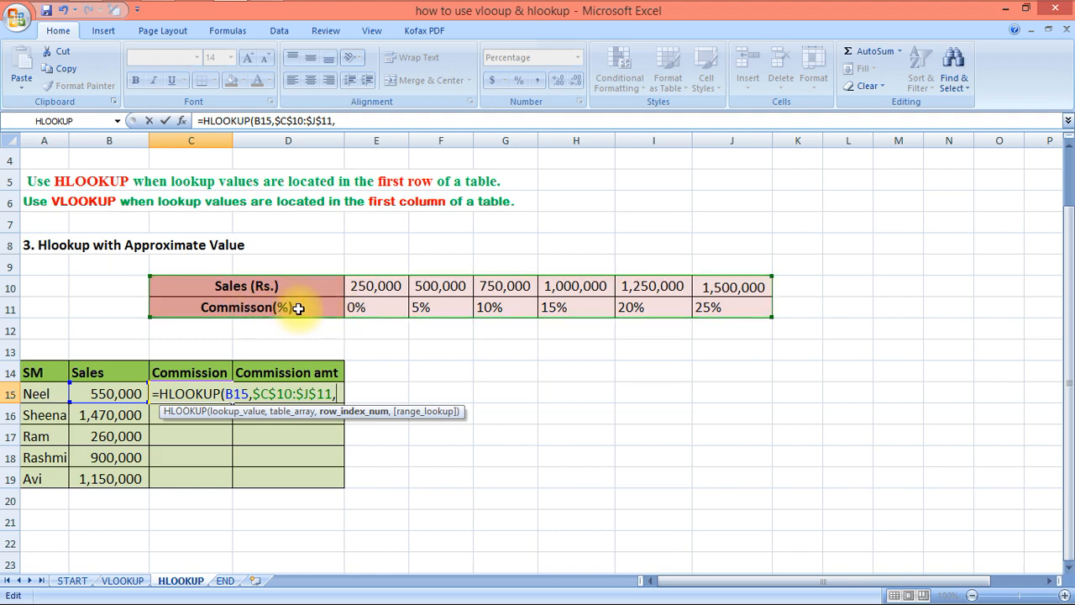
Step: Complete the C15 HLOOKUP formula with row index 2 and 1 for an approximate match
{"action": "type", "text": "2"}
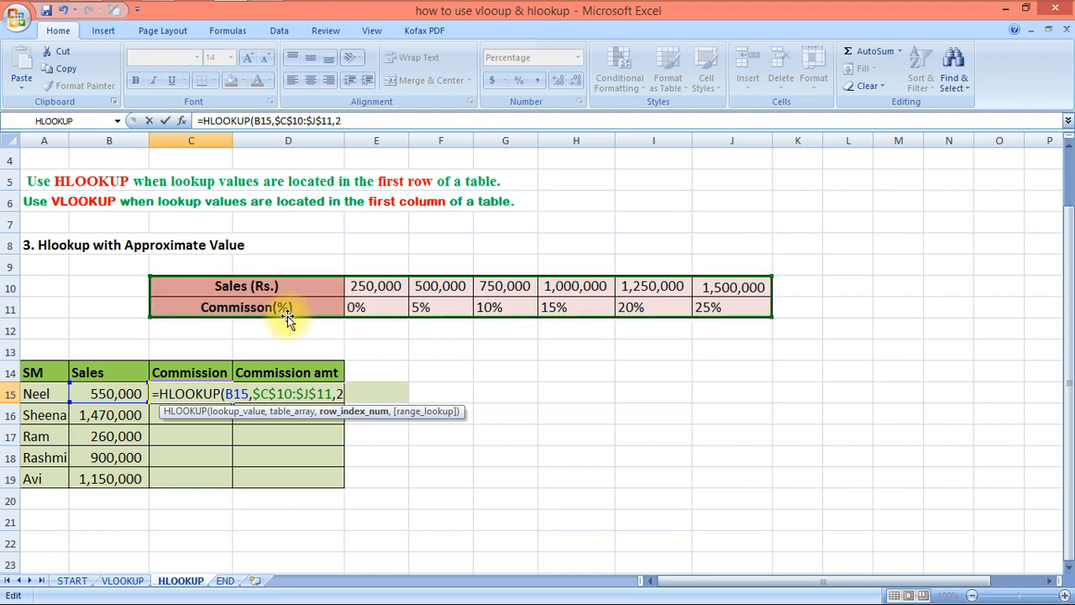
{"action": "type", "text": ","}
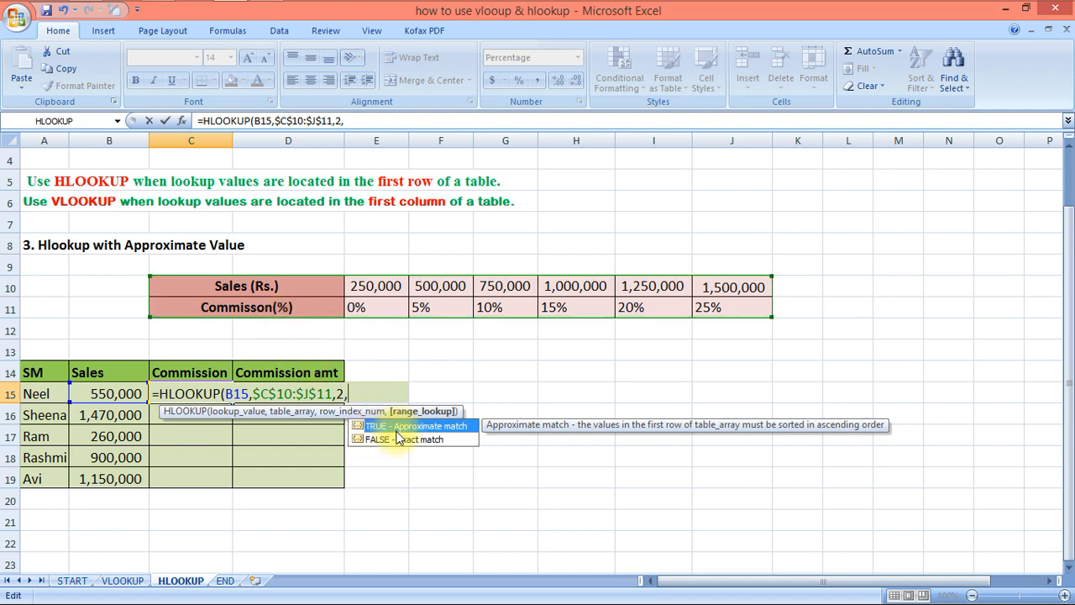
{"action": "type", "text": "1)"}
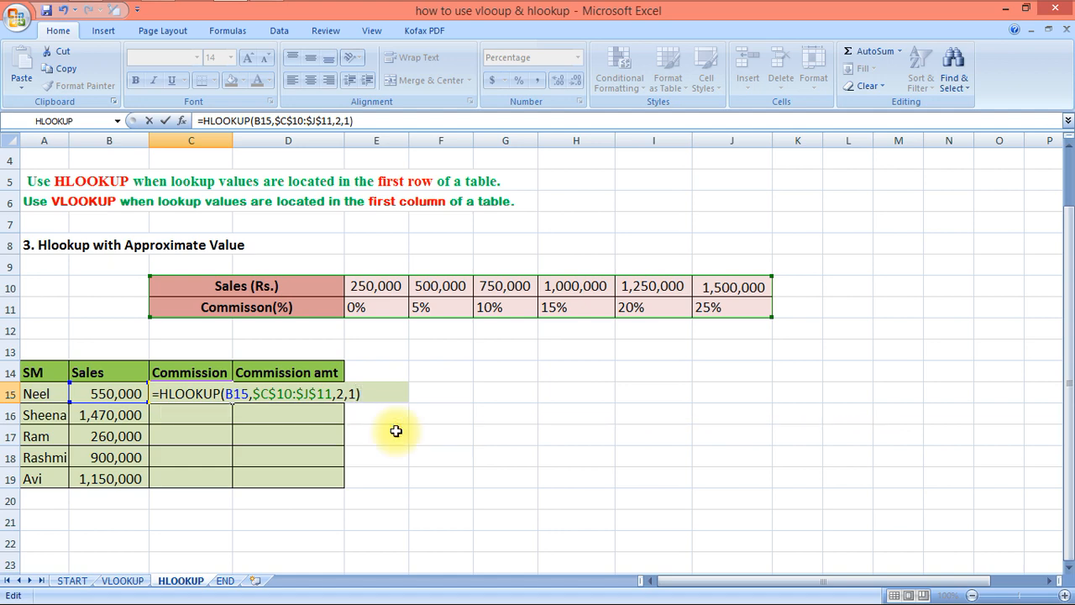
{"action": "key", "text": "Return"}
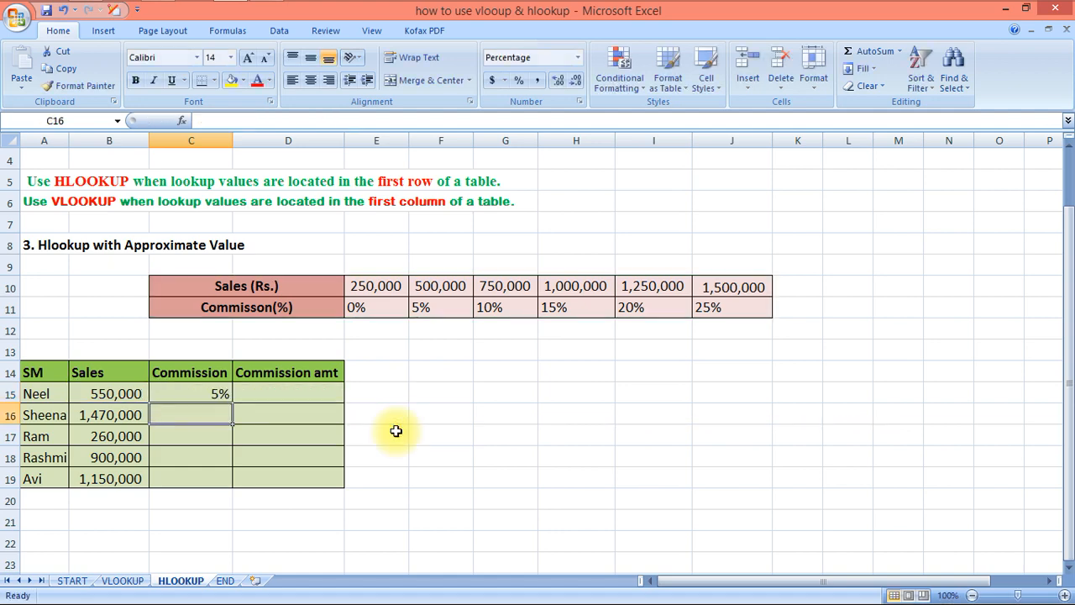
Step: Copy the HLOOKUP formula from Commission cell C15 into C17:C19
{"action": "key", "text": "Up"}
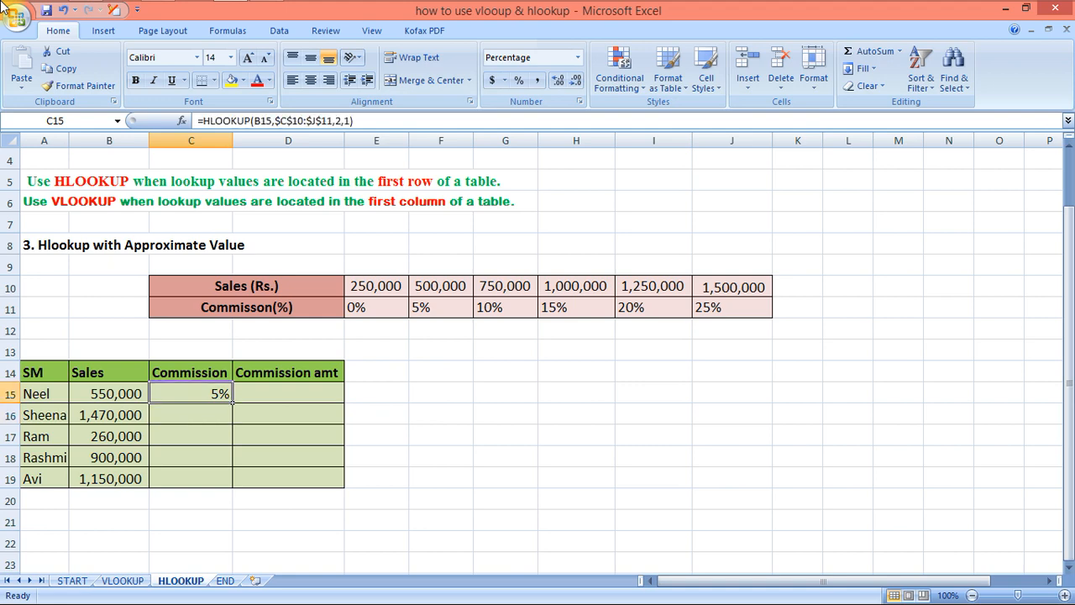
{"action": "key", "text": "Left"}
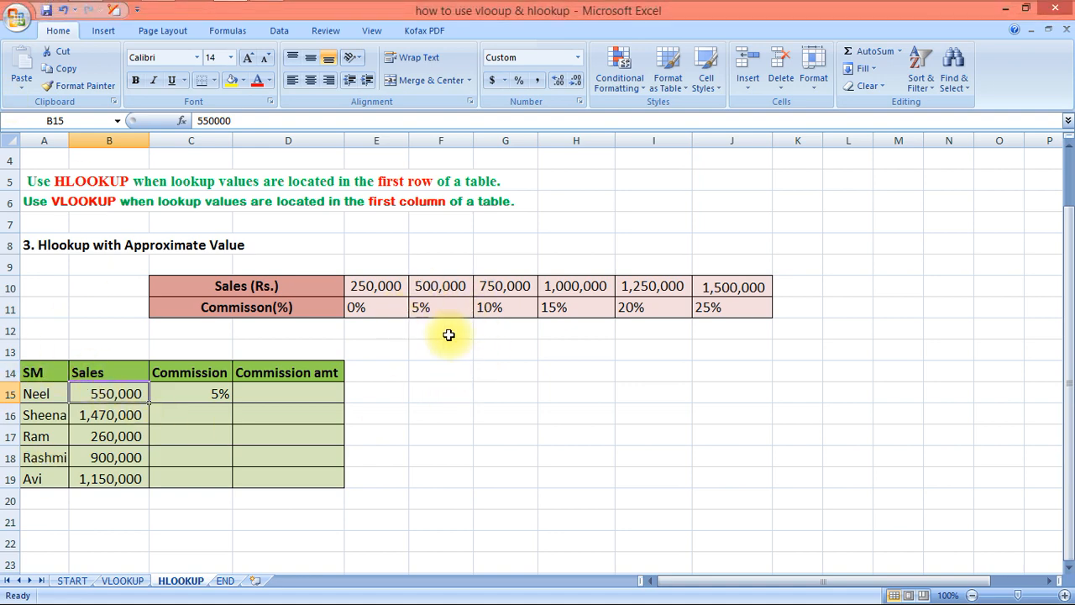
{"action": "left_click", "coordinate": [212, 394]}
{"action": "key", "text": "ctrl+c"}
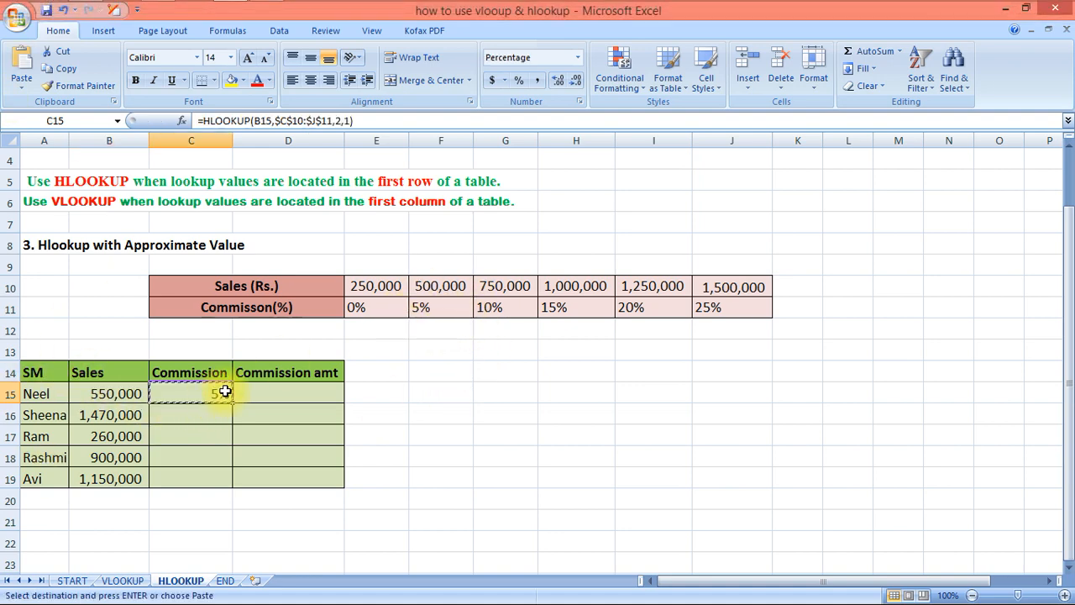
{"action": "key", "text": "Down"}
{"action": "key", "text": "Down"}
{"action": "key", "text": "shift+Down"}
{"action": "key", "text": "shift+Down"}
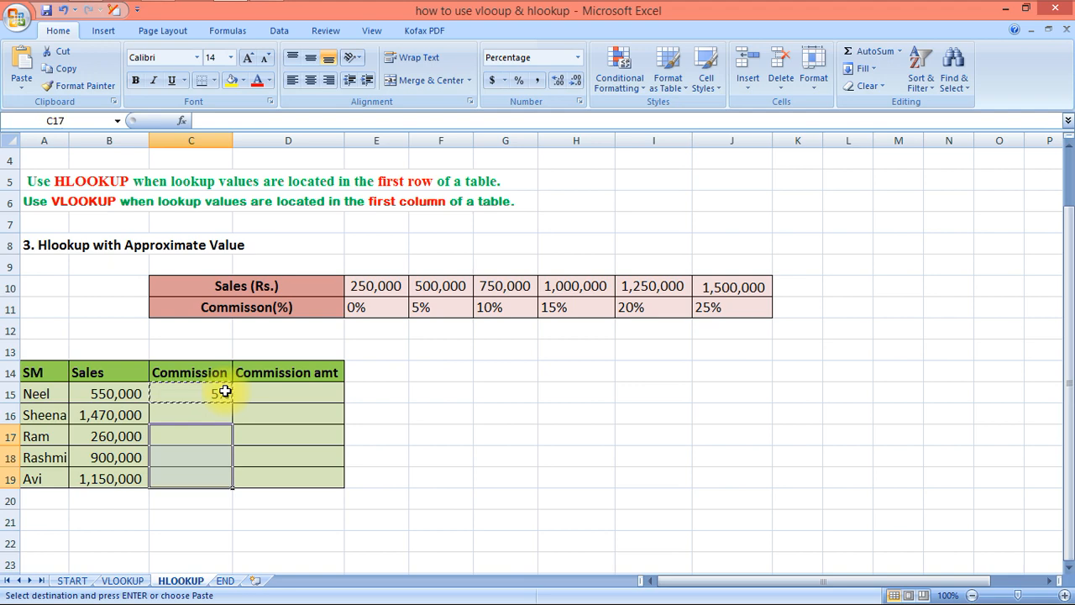
{"action": "key", "text": "ctrl+v"}
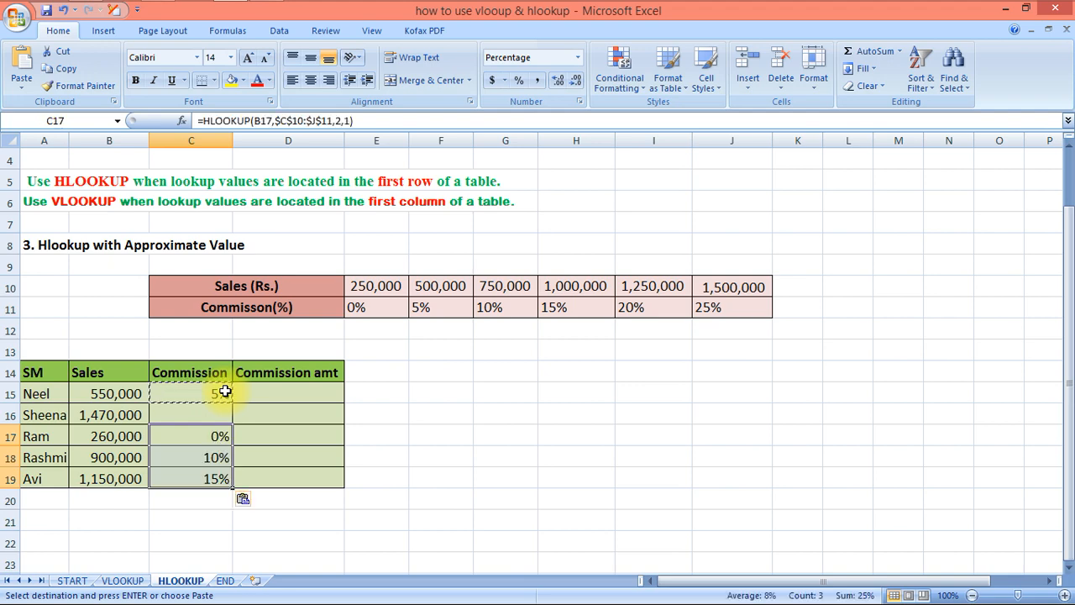
Step: Paste the copied C15 HLOOKUP formula into the skipped Commission cell C16
{"action": "left_click", "coordinate": [224, 393]}
{"action": "left_click", "coordinate": [227, 419]}
{"action": "key", "text": "ctrl+v"}
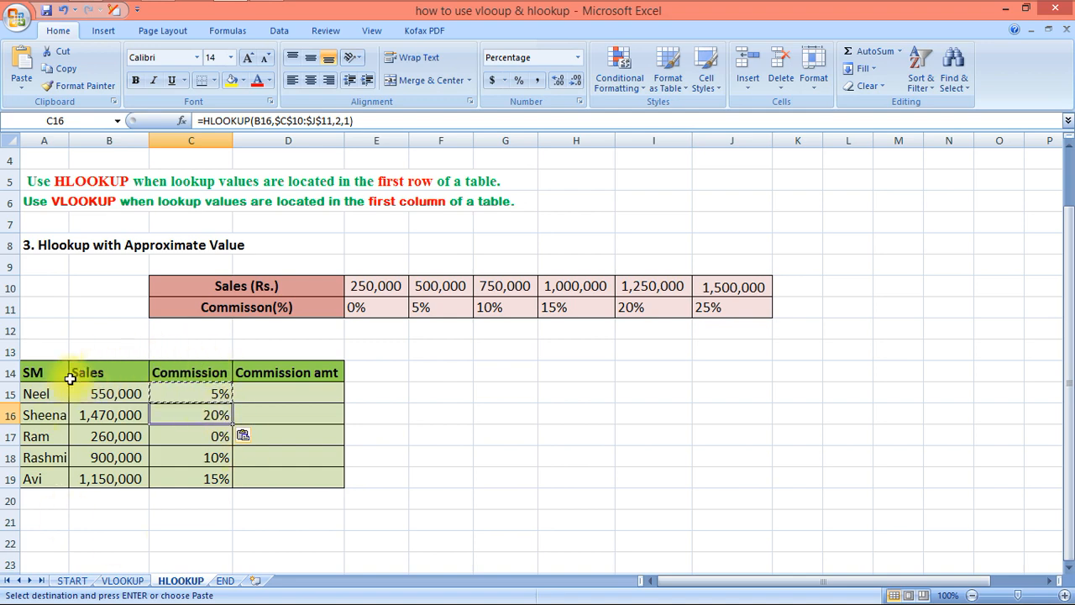
Step: Calculate the first commission amount in D15 by multiplying sales by commission rate with the formula +B15*C15
{"action": "left_click", "coordinate": [330, 395]}
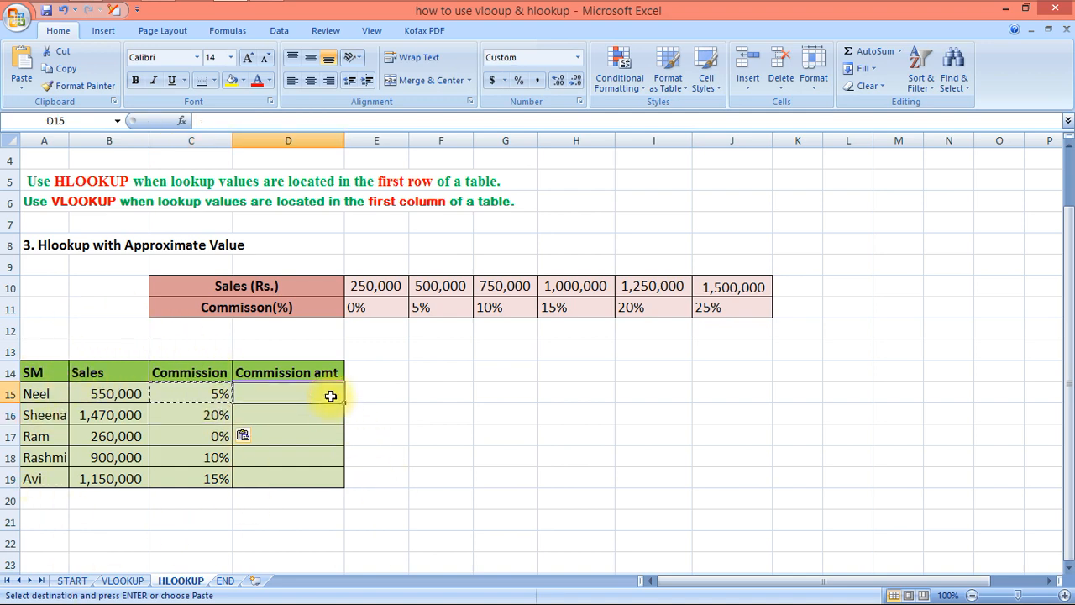
{"action": "type", "text": "+"}
{"action": "key", "text": "Left"}
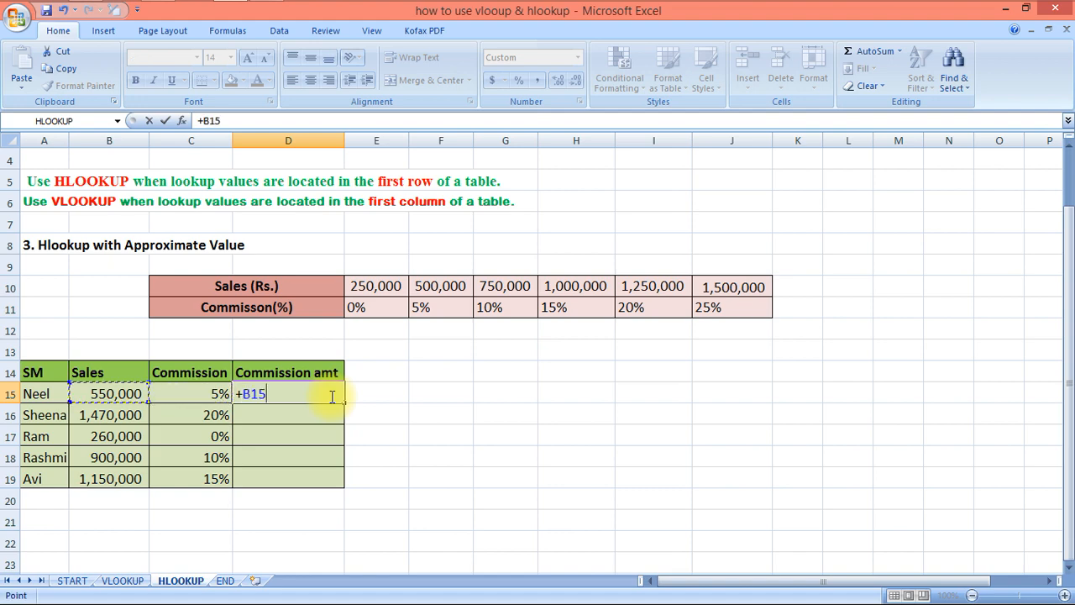
{"action": "left_click", "coordinate": [218, 396]}
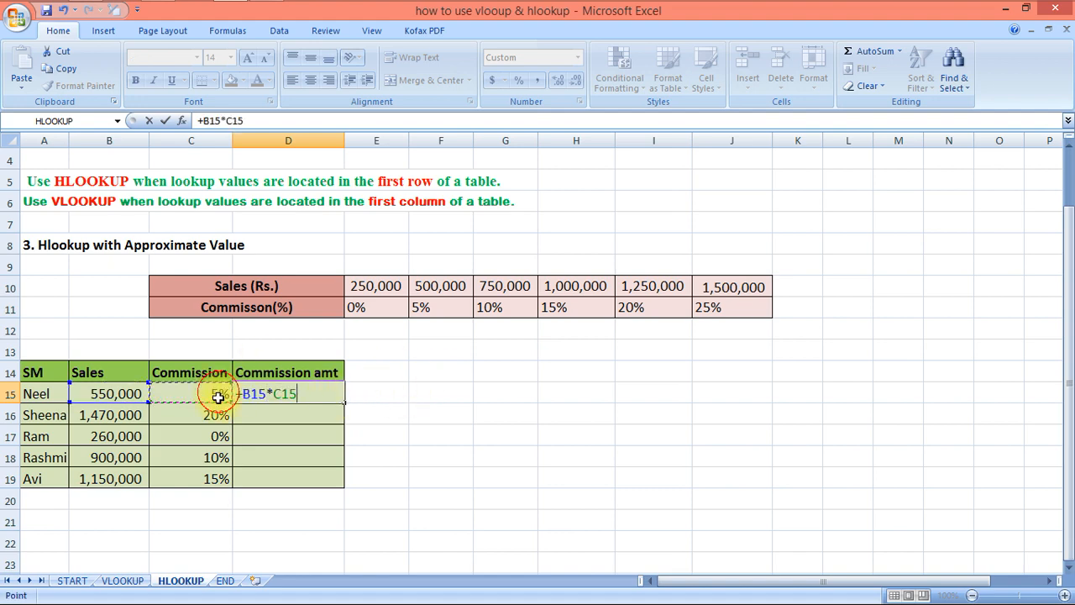
{"action": "key", "text": "Return"}
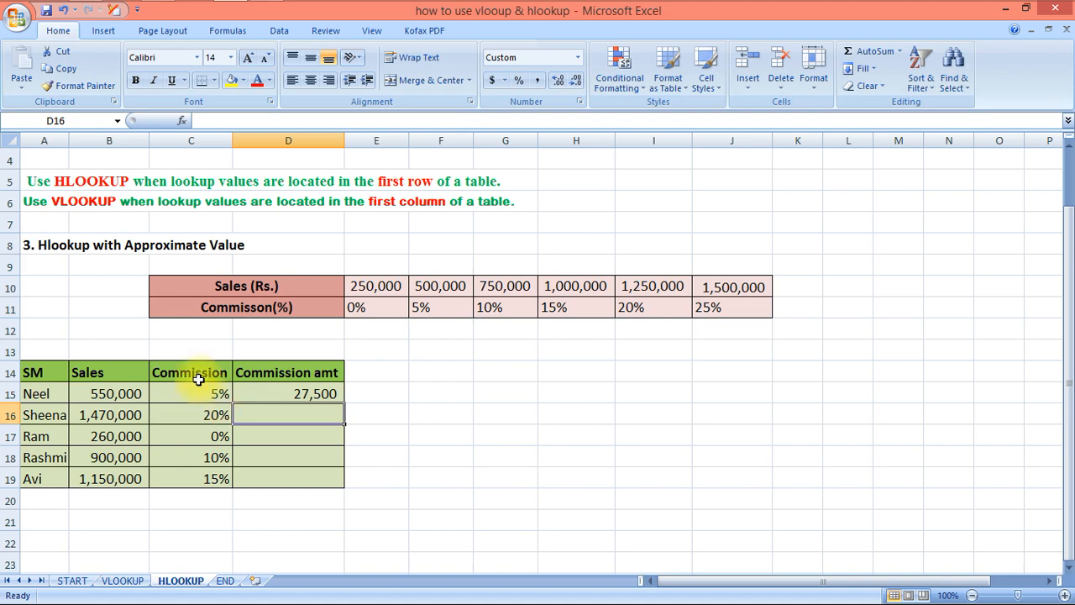
Step: Copy the commission amount formula from D15 into D16:D19
{"action": "left_click", "coordinate": [340, 399]}
{"action": "key", "text": "ctrl+c"}
{"action": "key", "text": "Down"}
{"action": "key", "text": "shift+Down"}
{"action": "key", "text": "shift+Down"}
{"action": "key", "text": "shift+Down"}
{"action": "key", "text": "ctrl+v"}
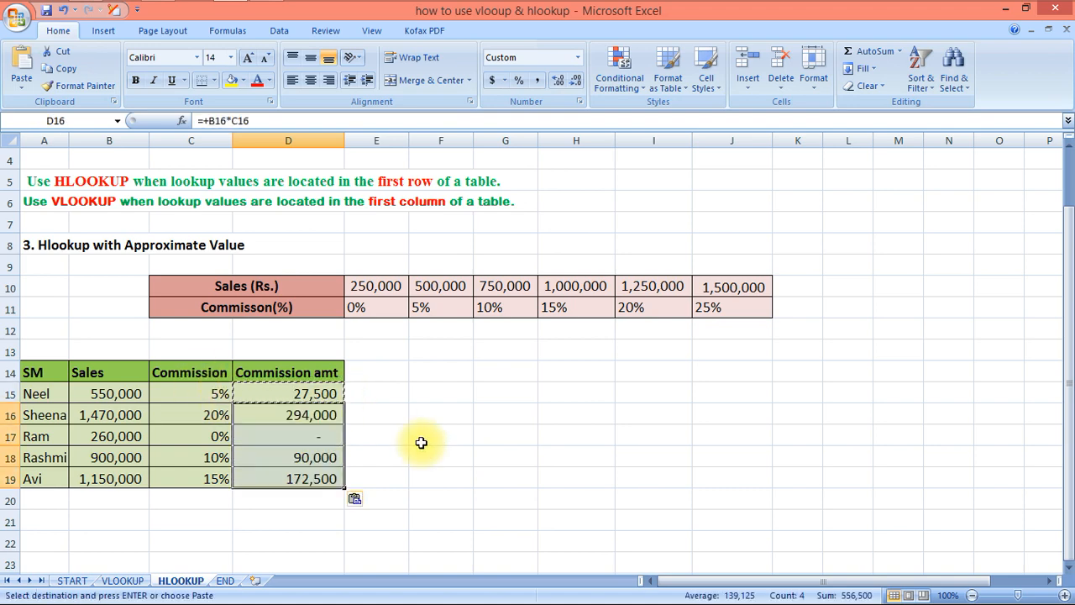
Step: Revisit the VLOOKUP worksheet and finish on the END worksheet
{"action": "left_click", "coordinate": [989, 598]}
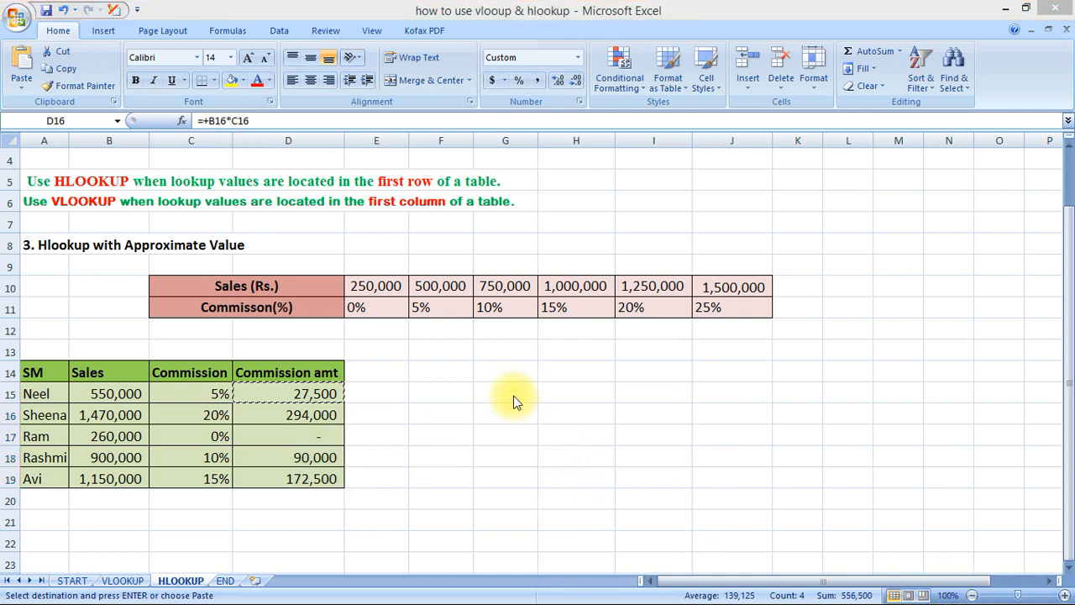
{"action": "left_click", "coordinate": [139, 580]}
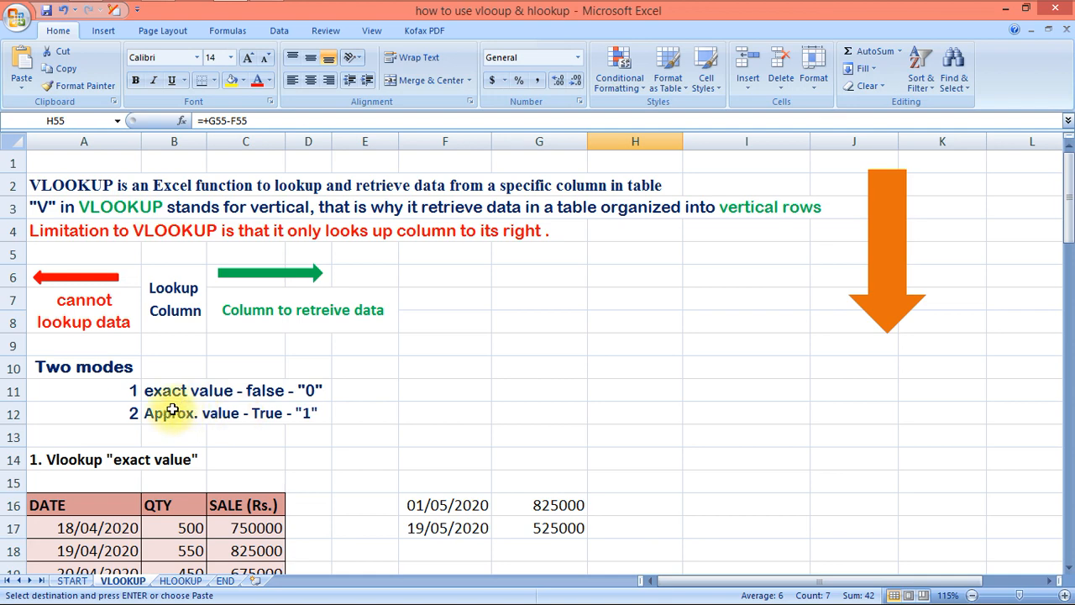
{"action": "left_click", "coordinate": [227, 580]}
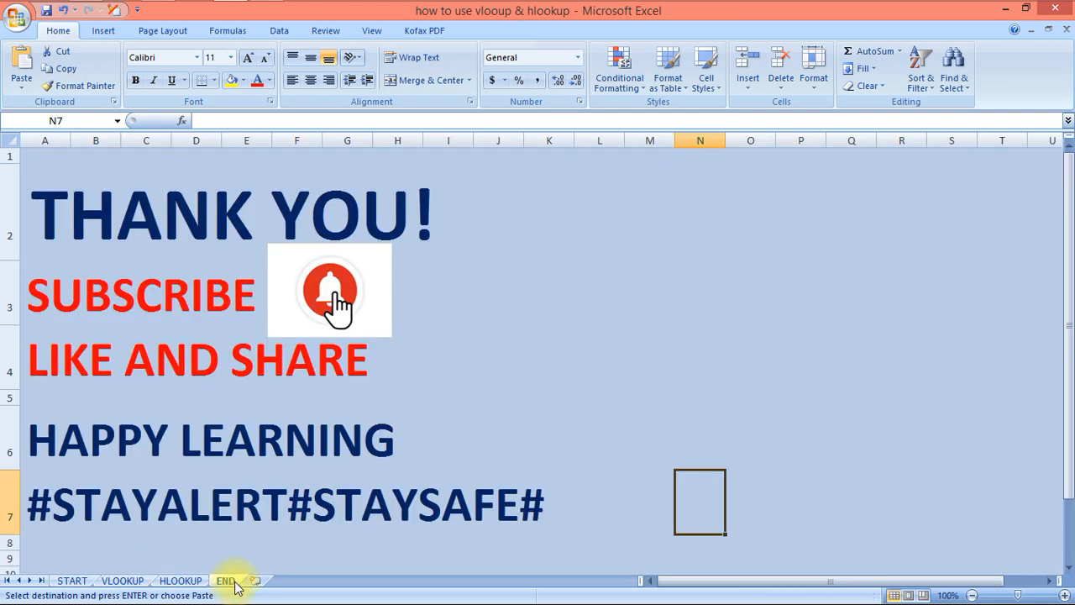